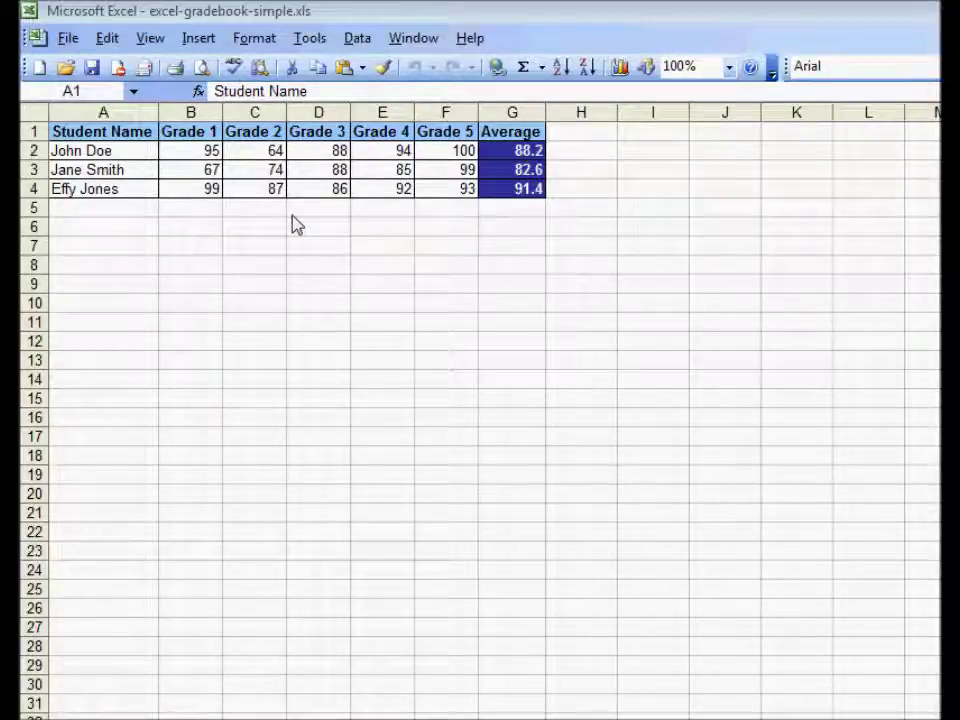
- Create a new blank workbook and enter the heading "Student Name" in cell A1
left_click(40, 70)
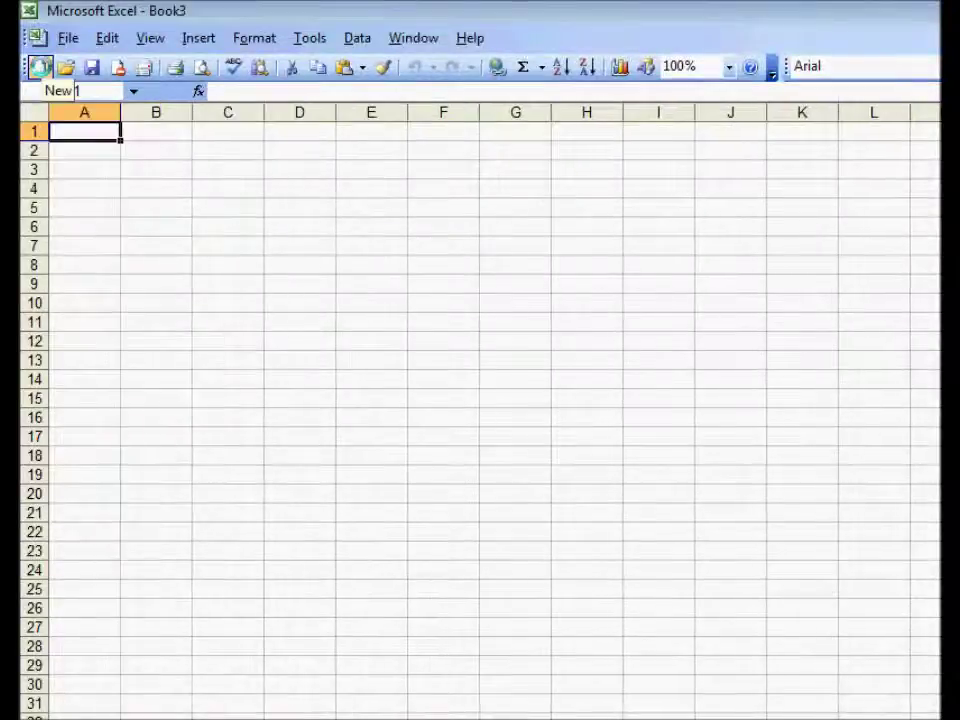
left_click(40, 70)
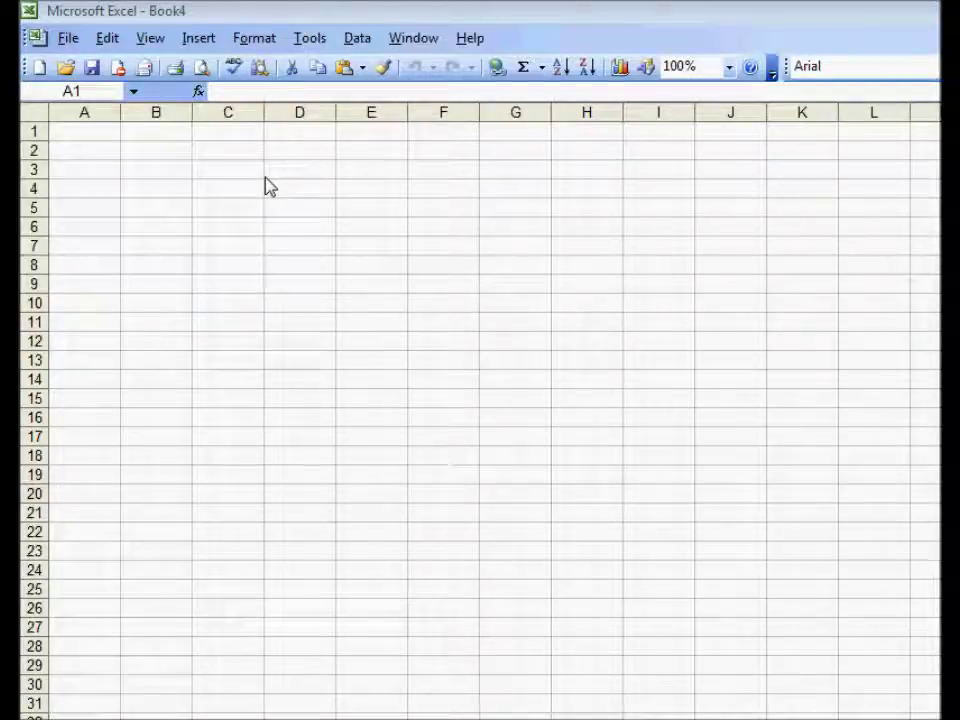
left_click(111, 134)
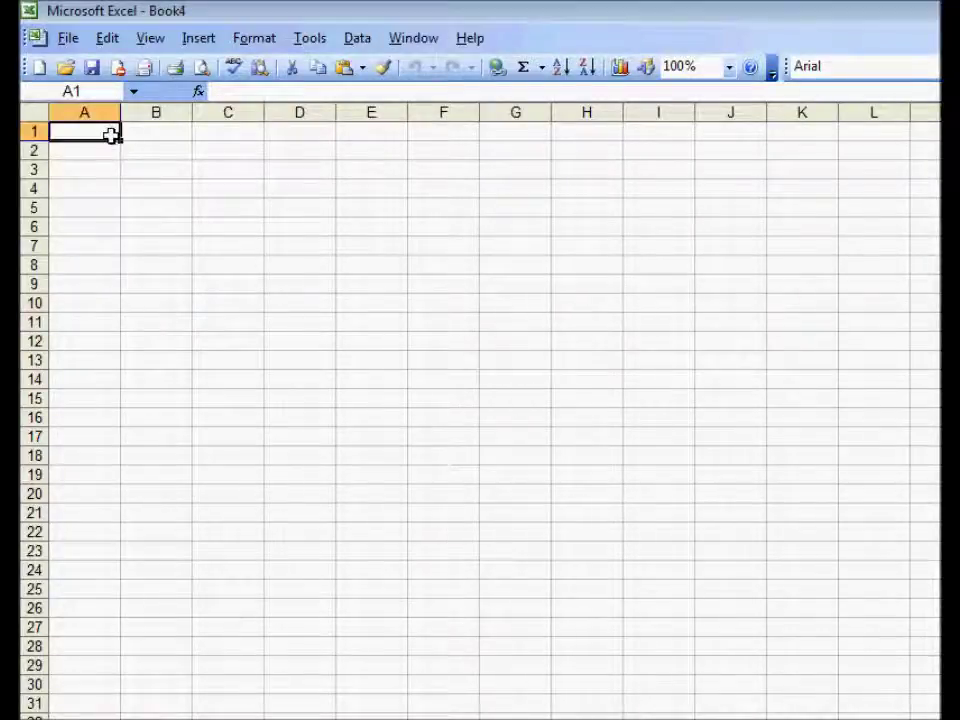
type("S")
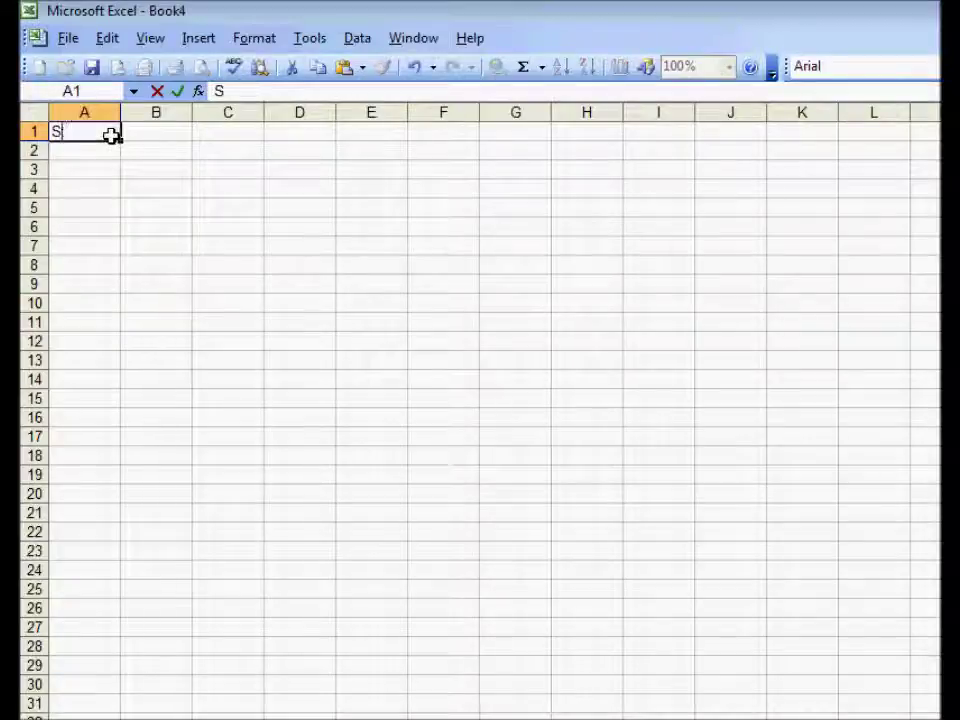
type("tudent Name")
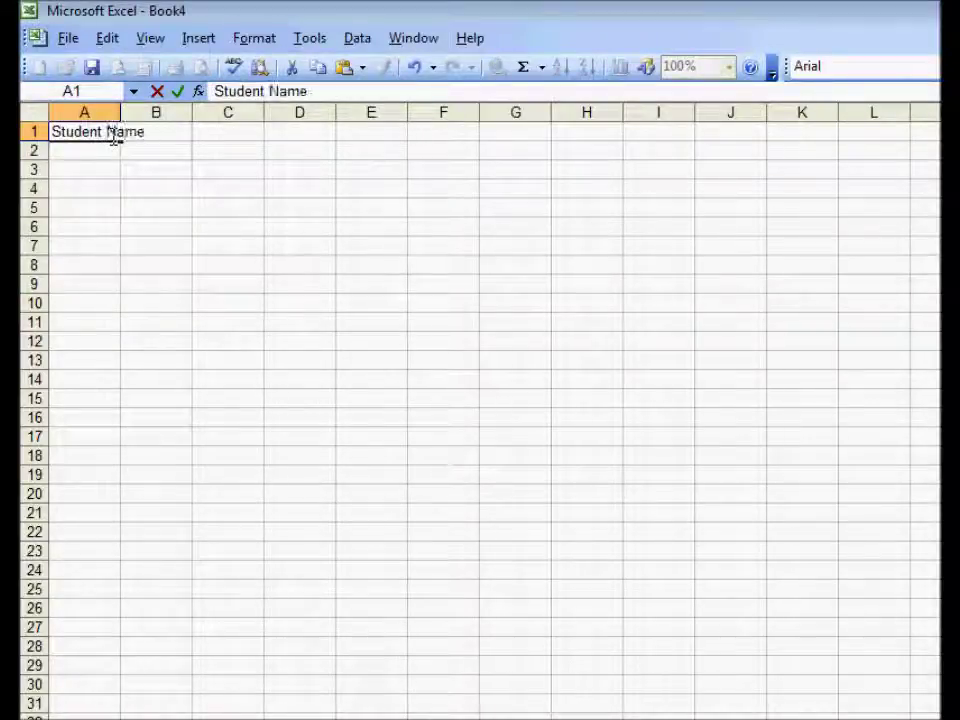
key("Tab")
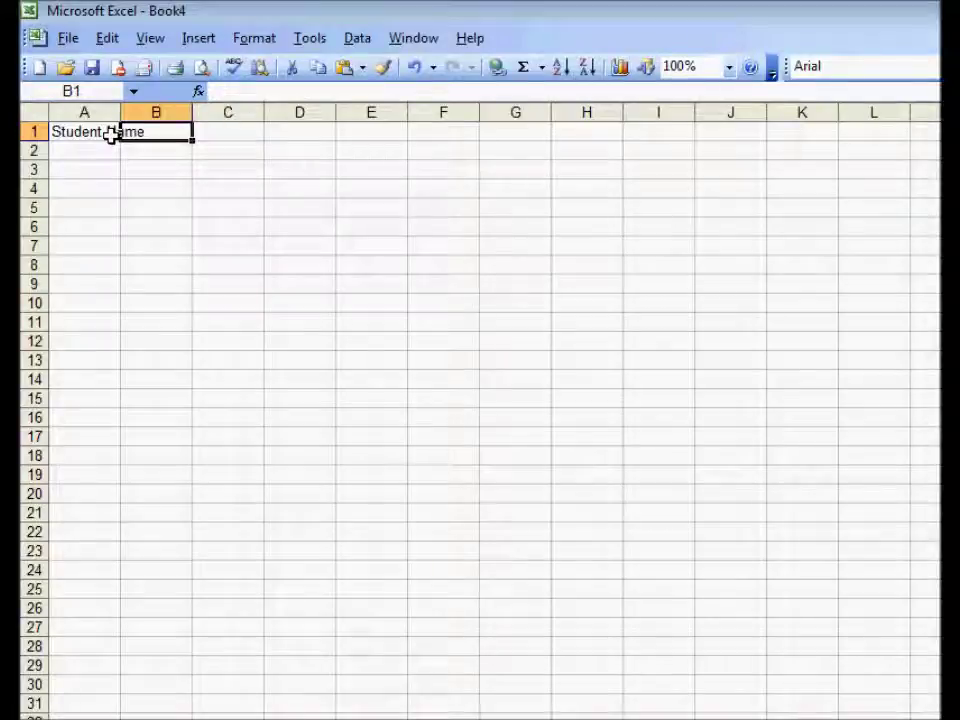
- Enter the headings Grade 1, Grade 2, Grade 3, Grade 4 and Grade 5 in cells B1 to F1
type("Grade 1")
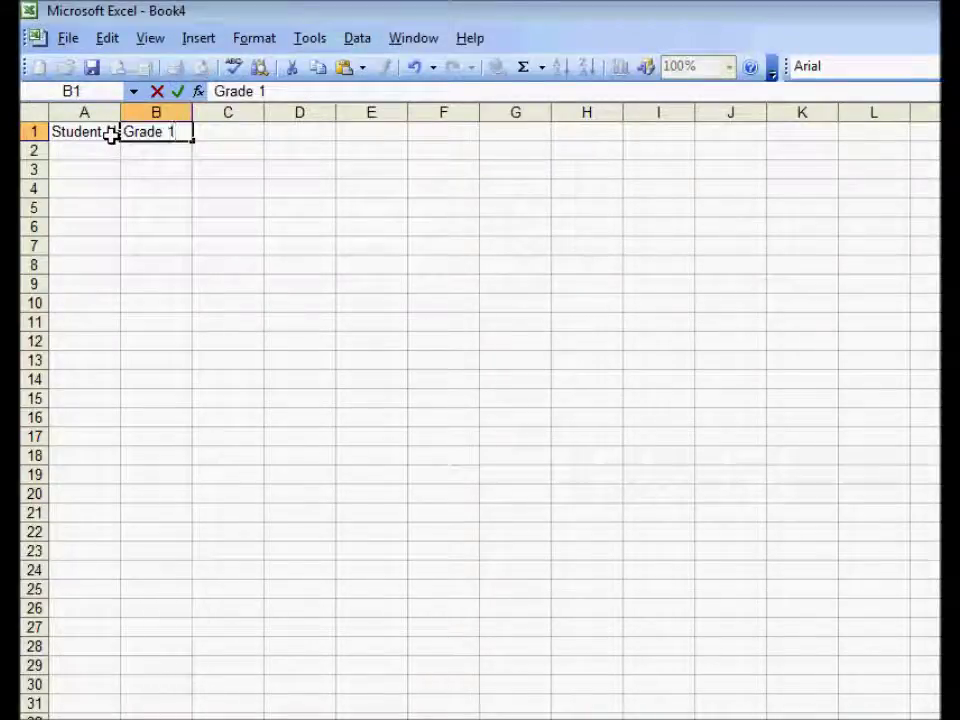
key("Tab")
type("Grade 2")
key("Tab")
type("Grade 3")
key("Tab")
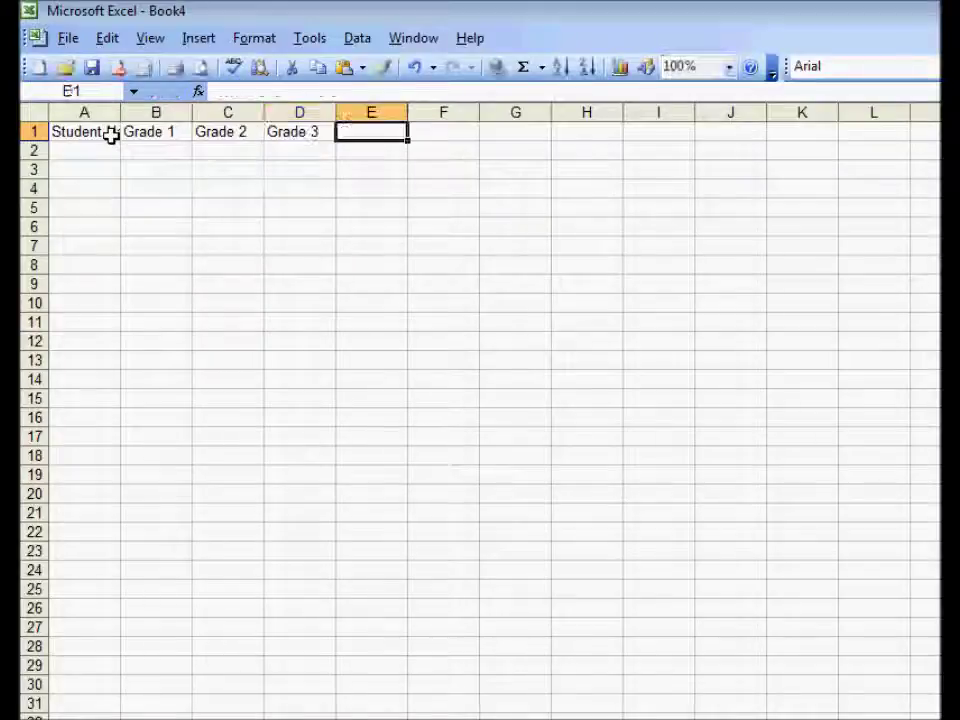
type("Grade 4")
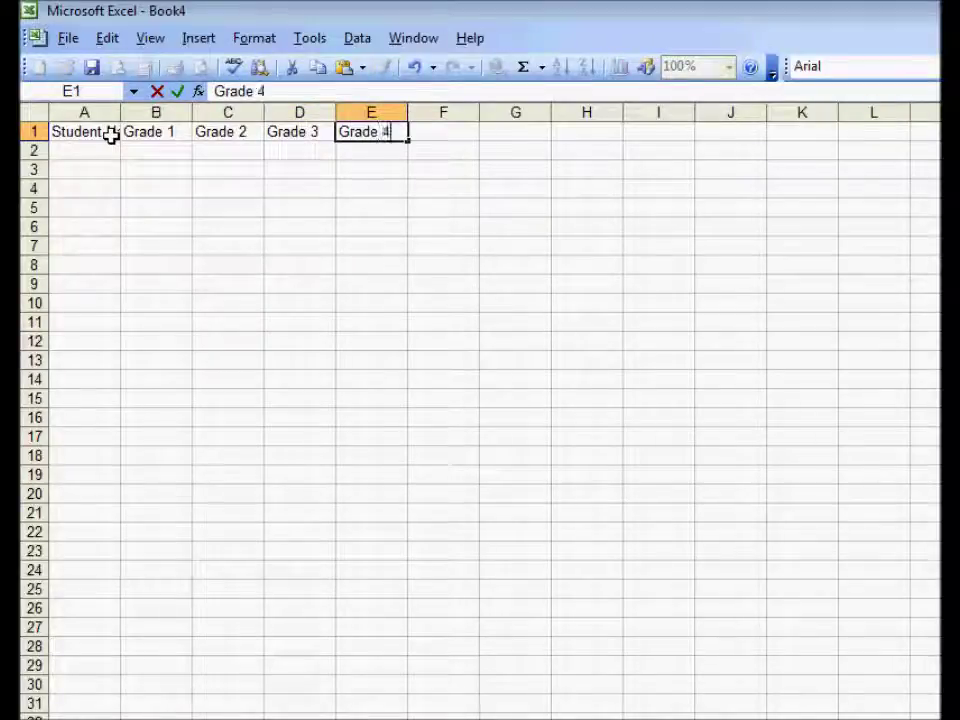
key("Tab")
type("Grade")
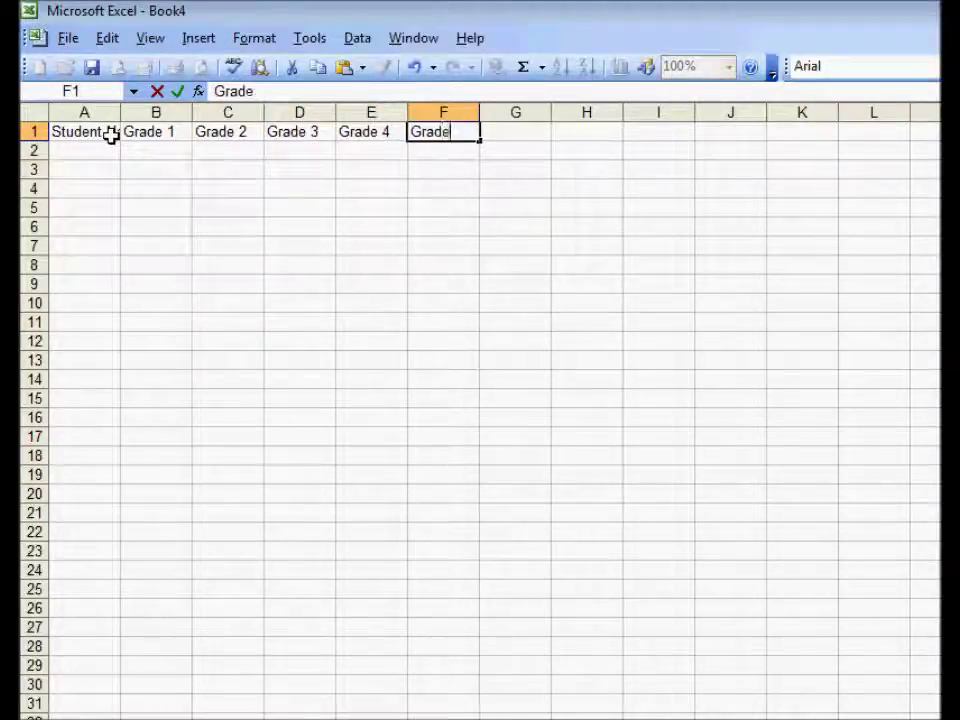
type(" 5")
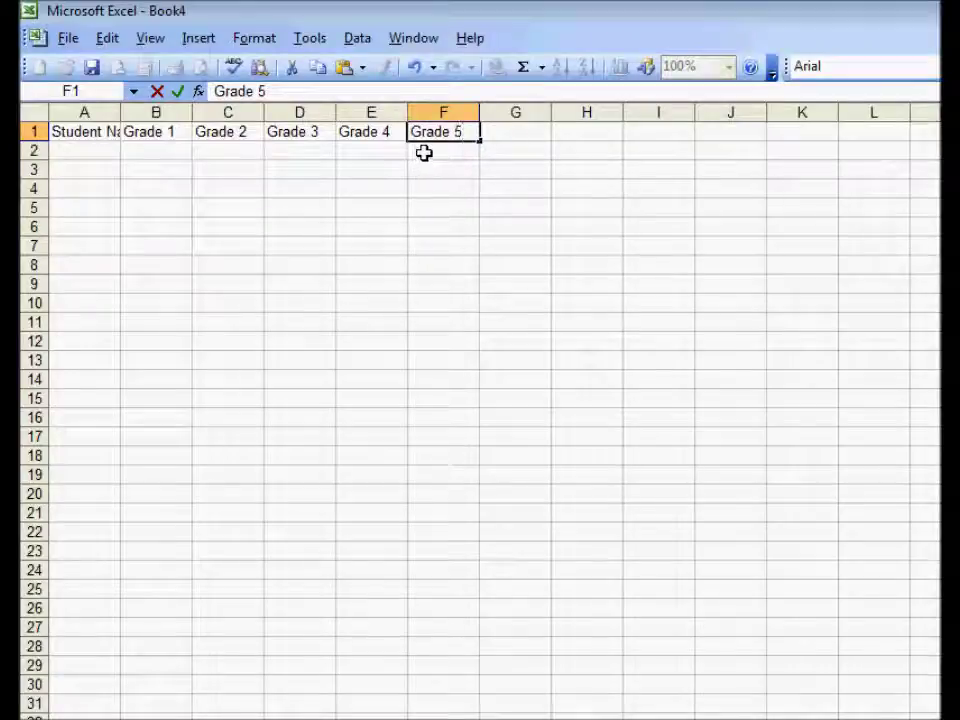
key("Tab")
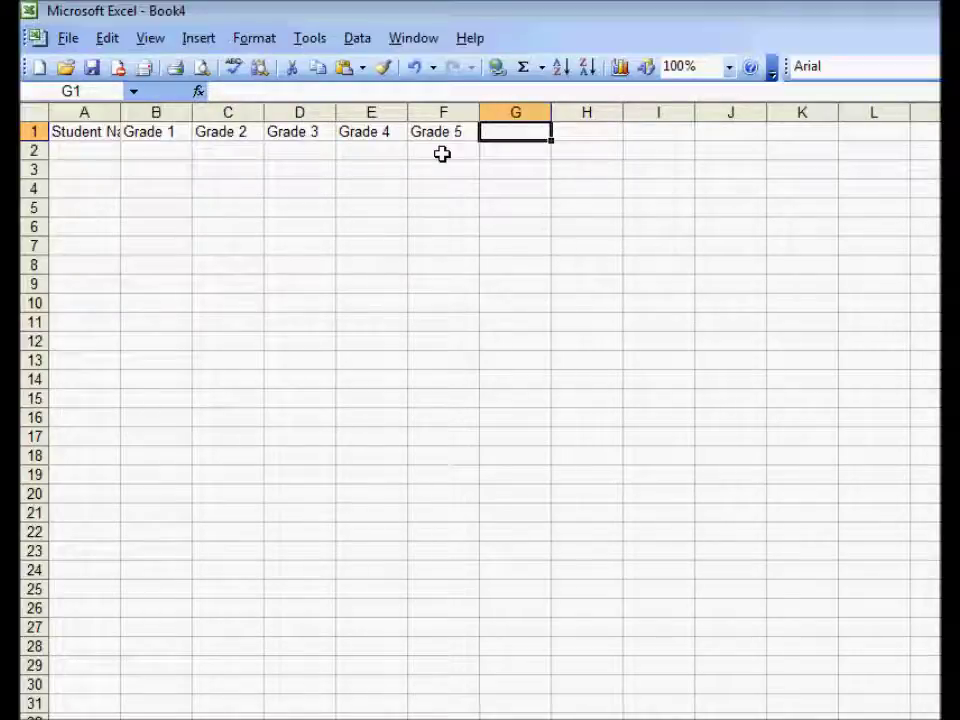
type("Topt")
key("BackSpace")
key("BackSpace")
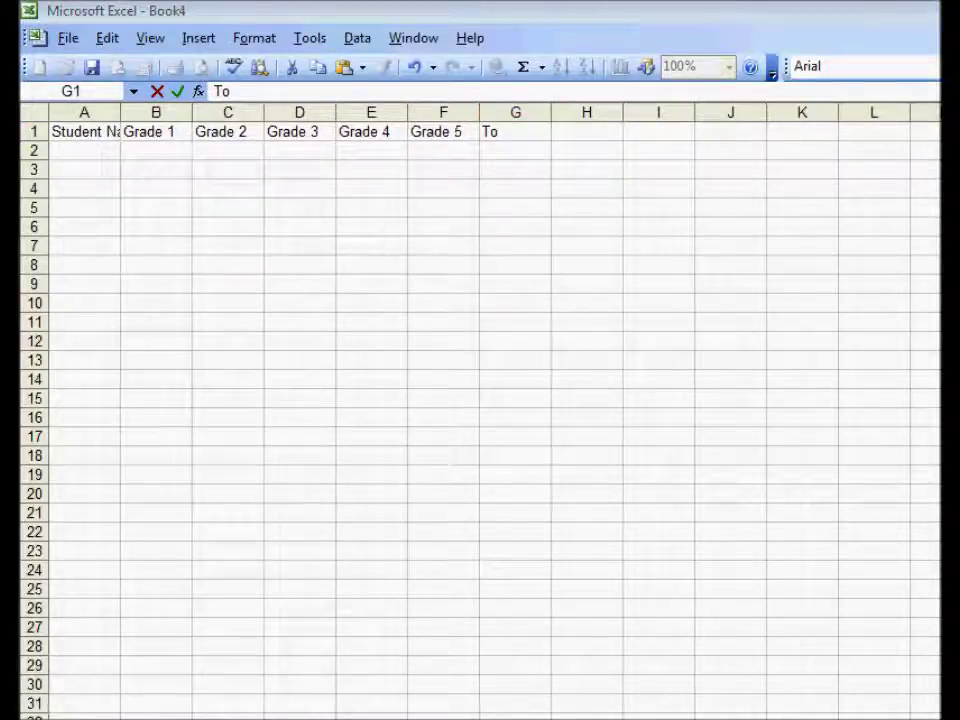
key("Escape")
key("Left")
left_click(450, 136)
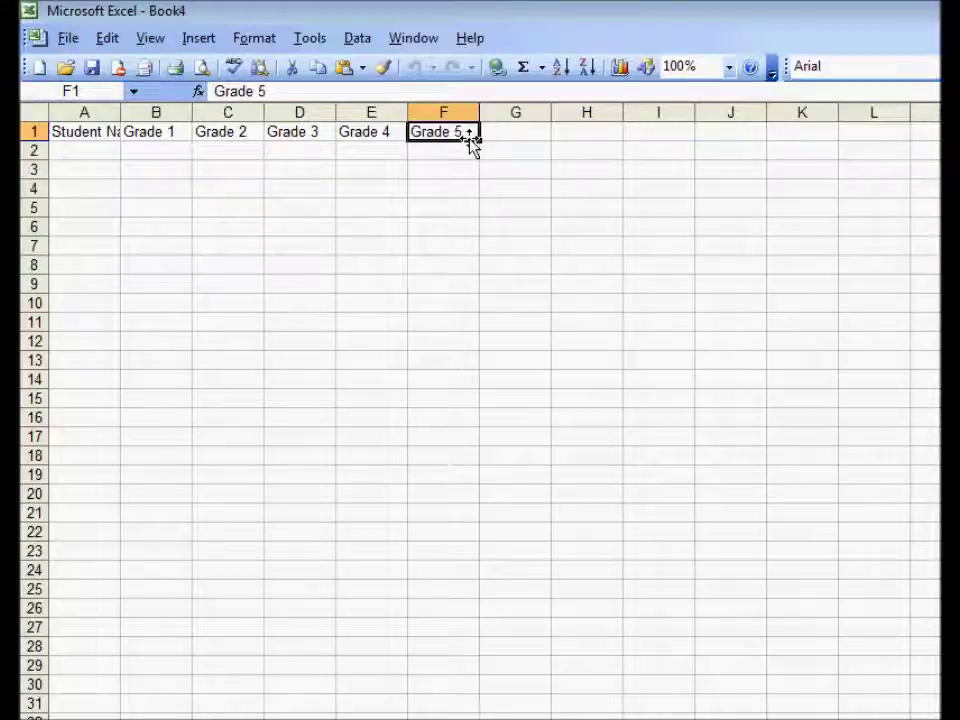
- Enter the heading "Average" in cell G1, following the Grade 5 heading
key("Right")
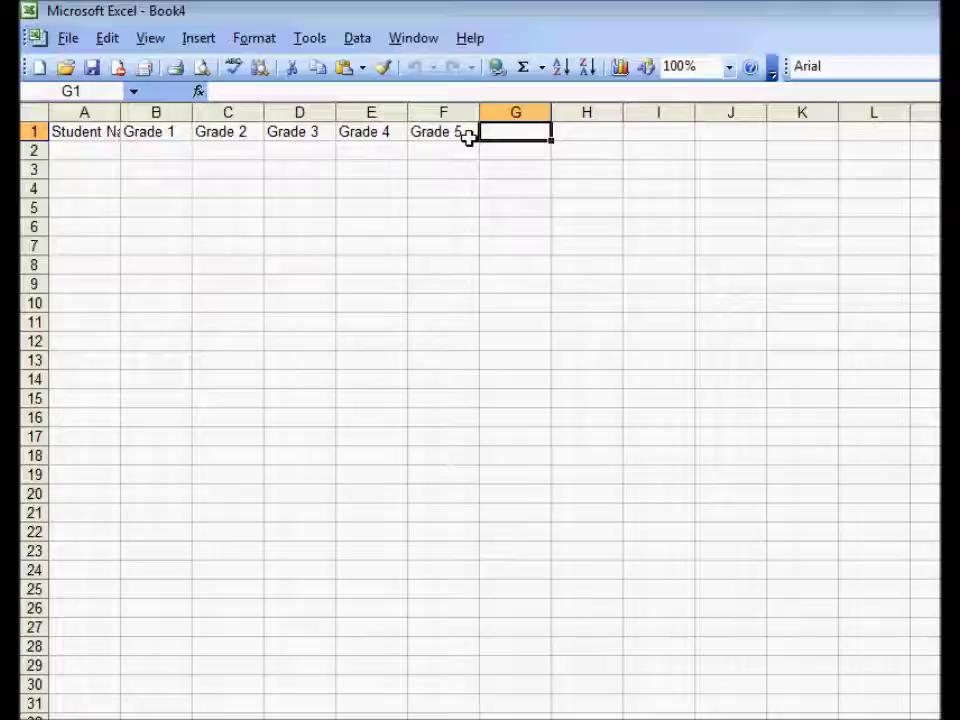
type("Average")
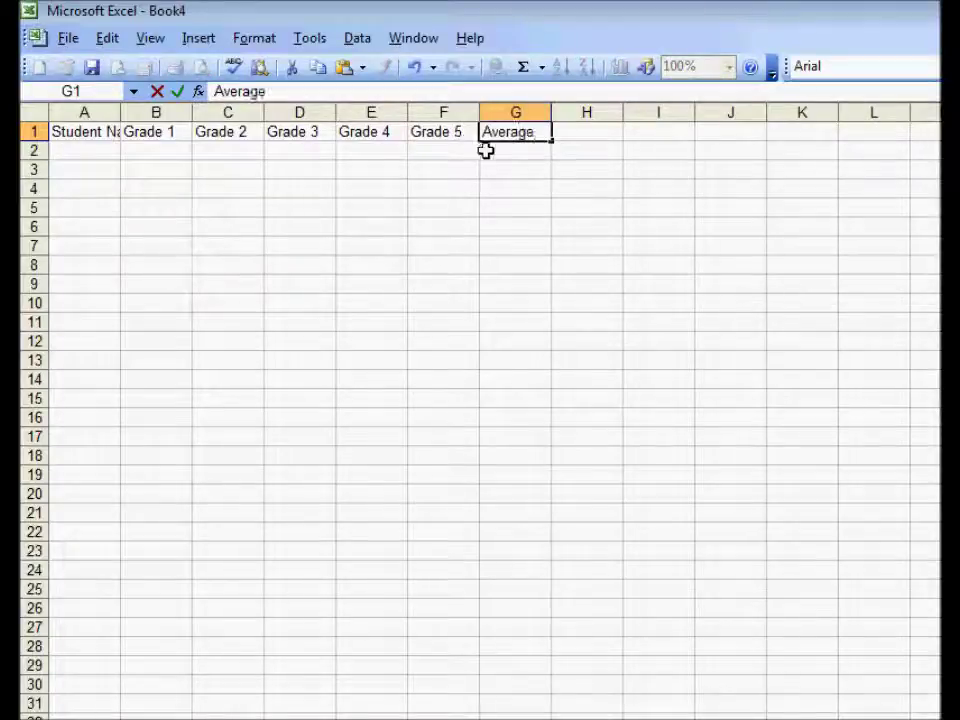
key("Return")
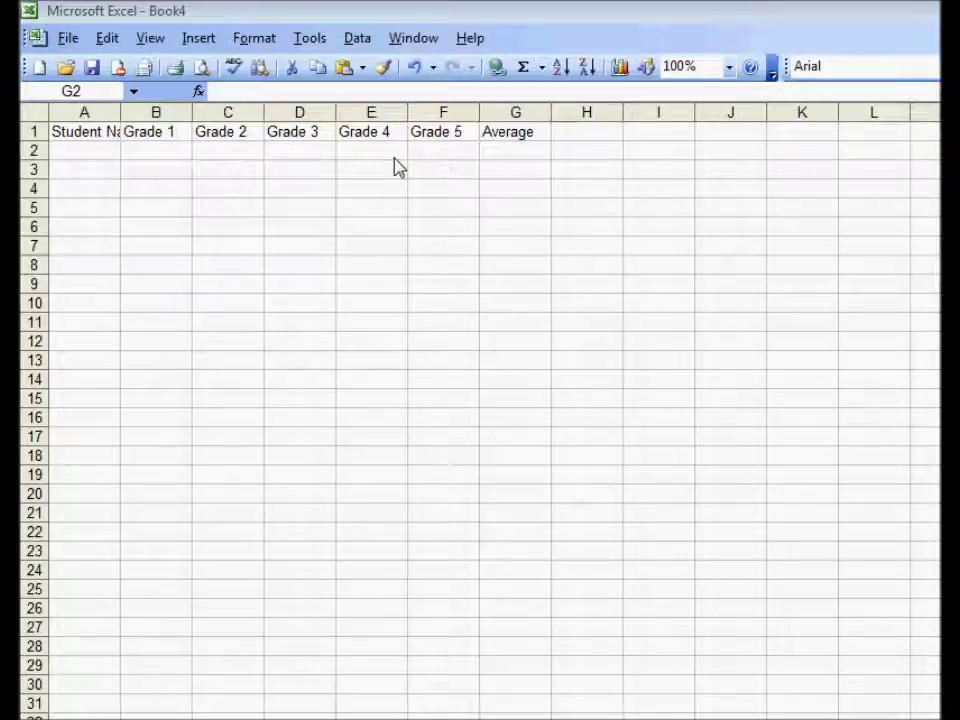
- Set the font style of the heading cells A1:G1 to Bold in the cell formatting
left_click(84, 132)
left_click_drag(84, 132, 489, 131)
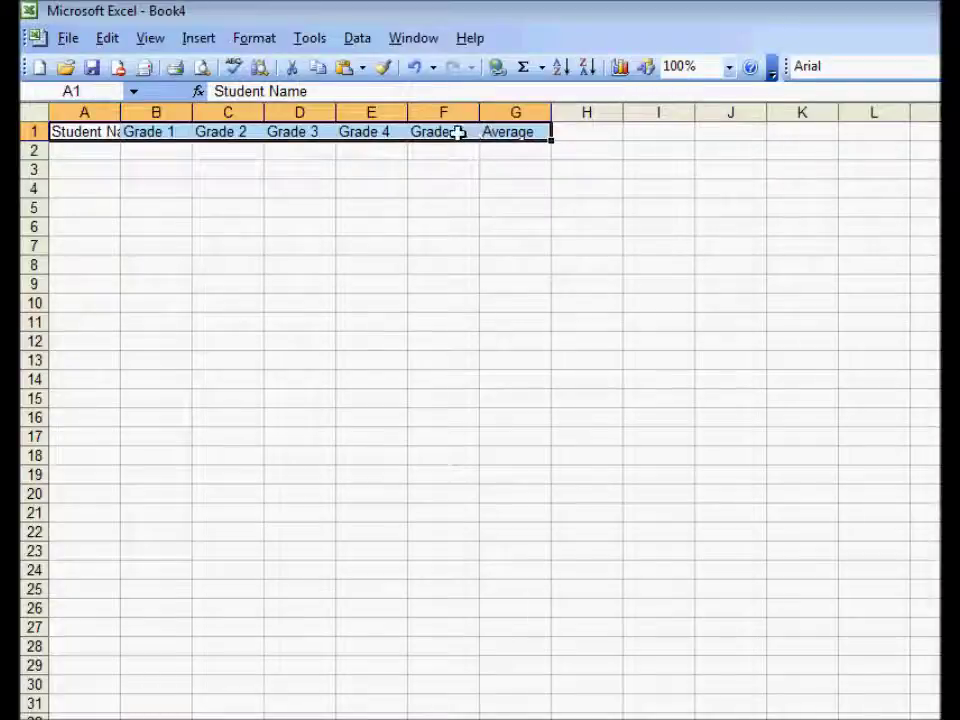
right_click(460, 140)
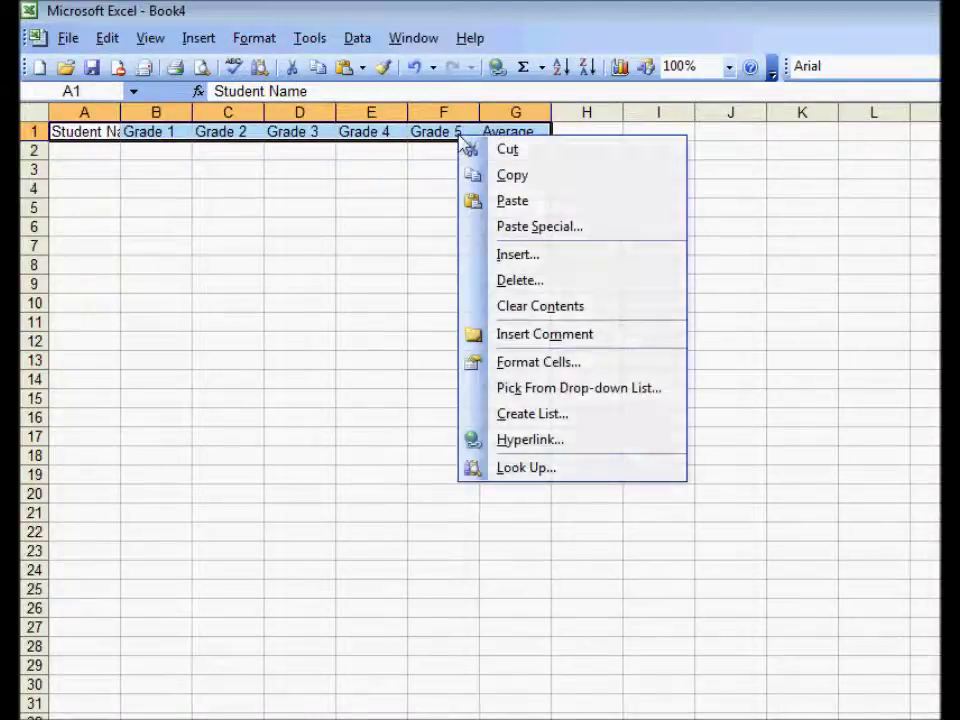
left_click(537, 364)
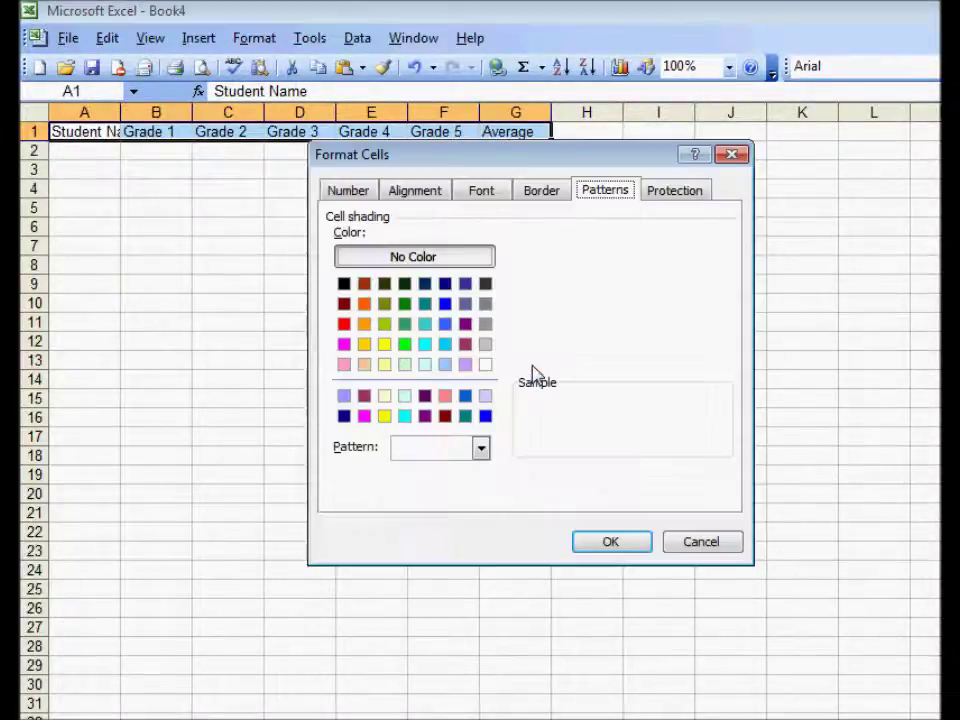
left_click(346, 193)
left_click(420, 196)
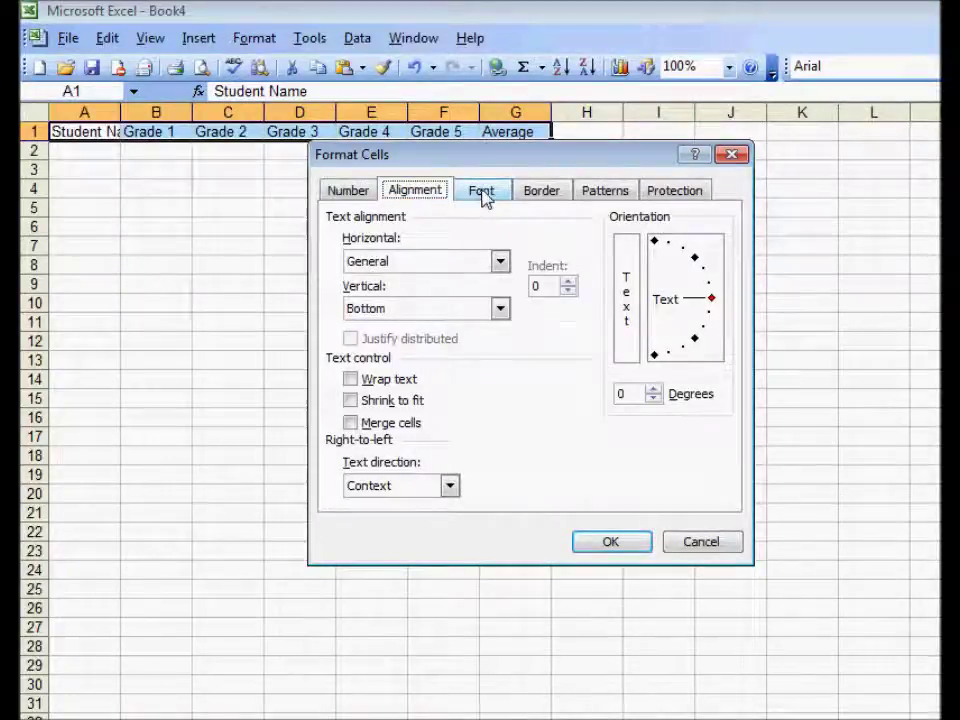
left_click(484, 197)
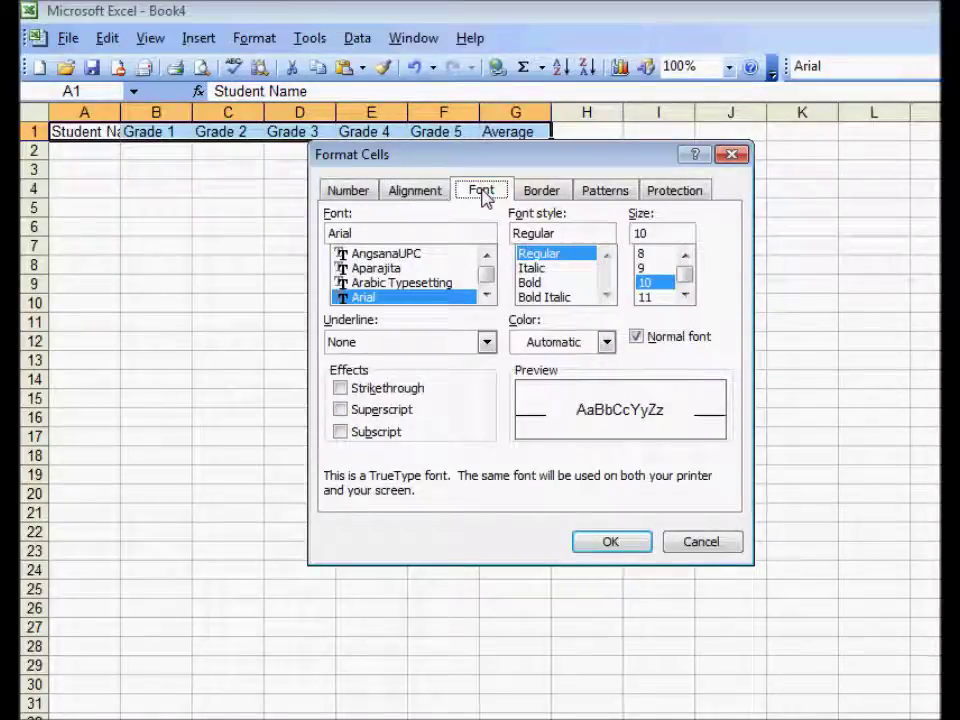
left_click(541, 284)
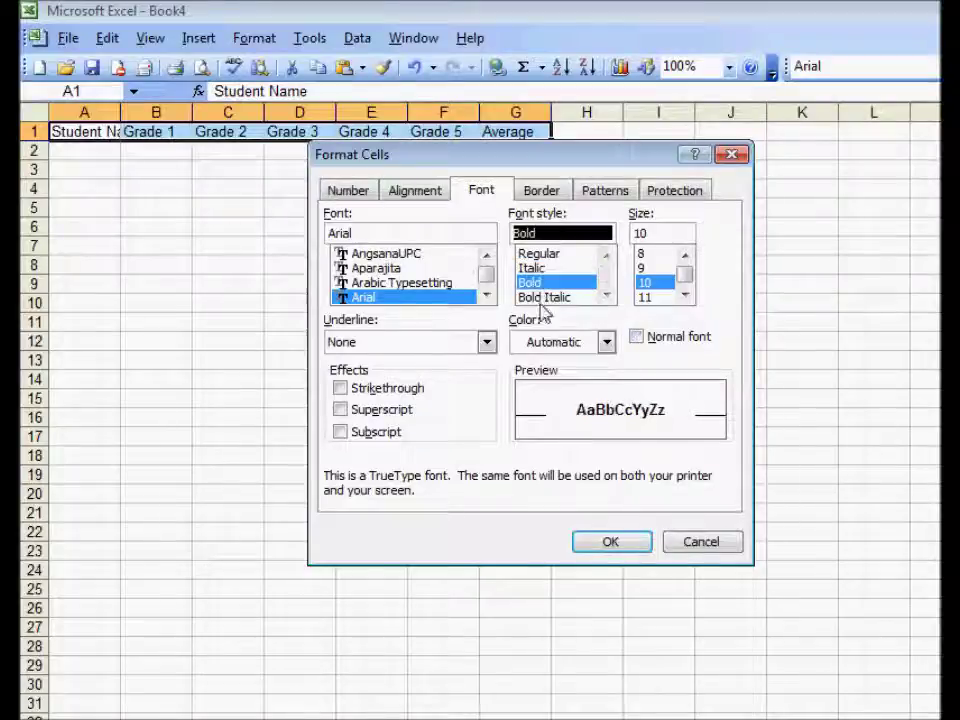
- Give the heading cells A1:G1 a light blue cell shading and apply the formatting
left_click(610, 193)
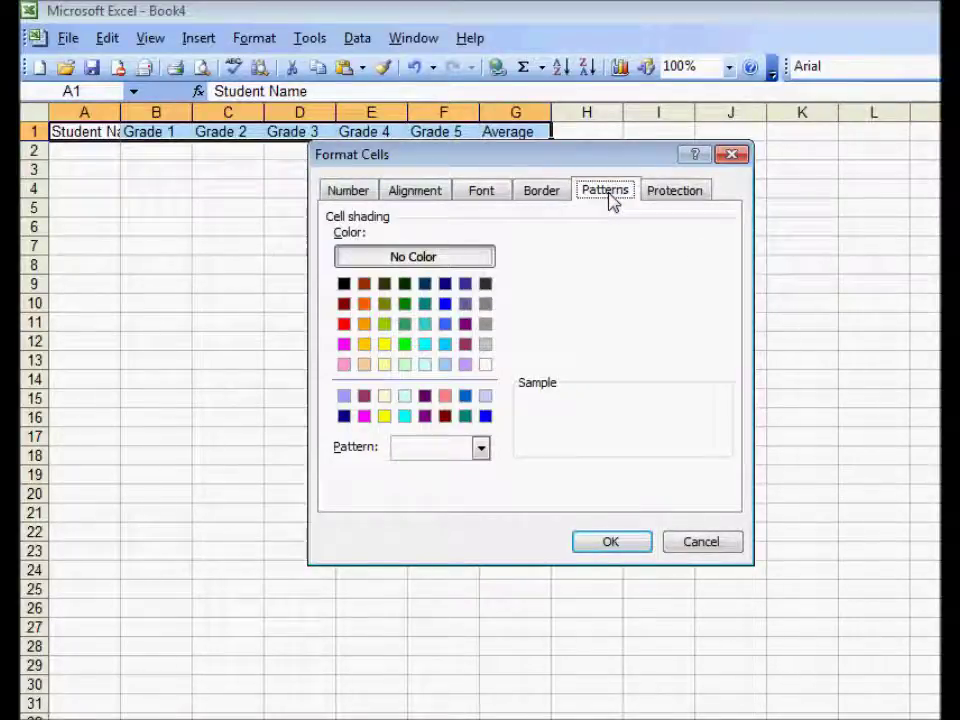
left_click(446, 368)
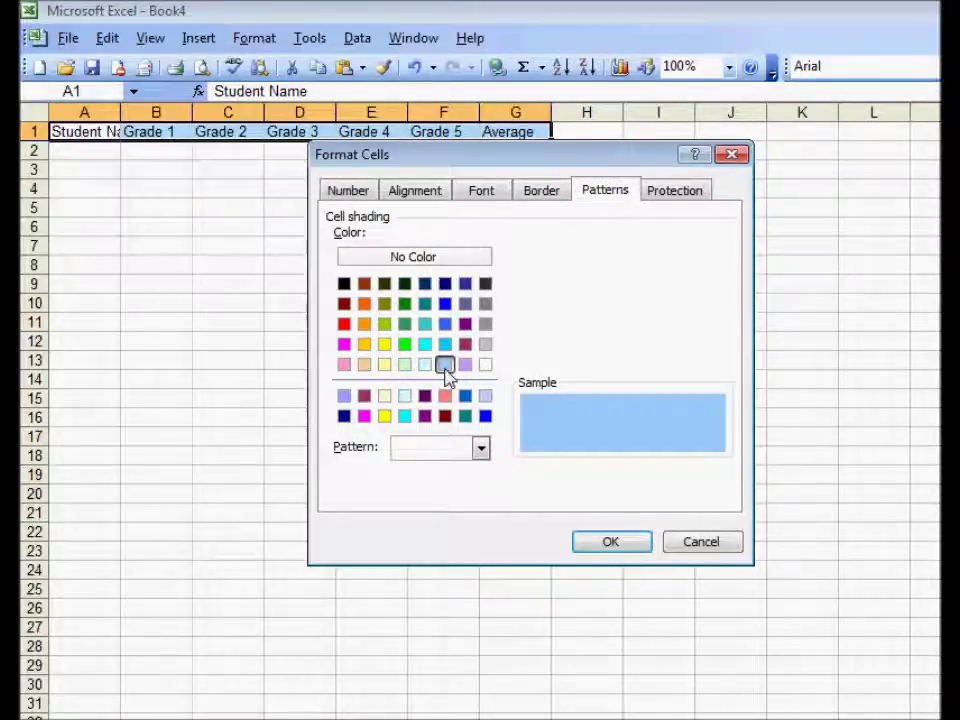
left_click(610, 545)
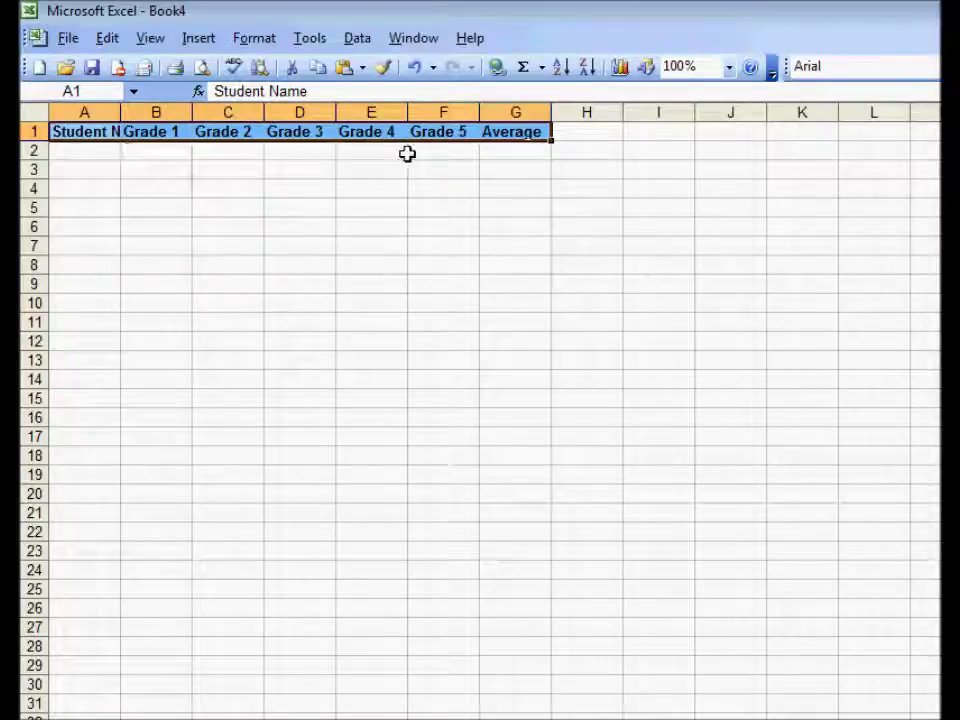
left_click(440, 152)
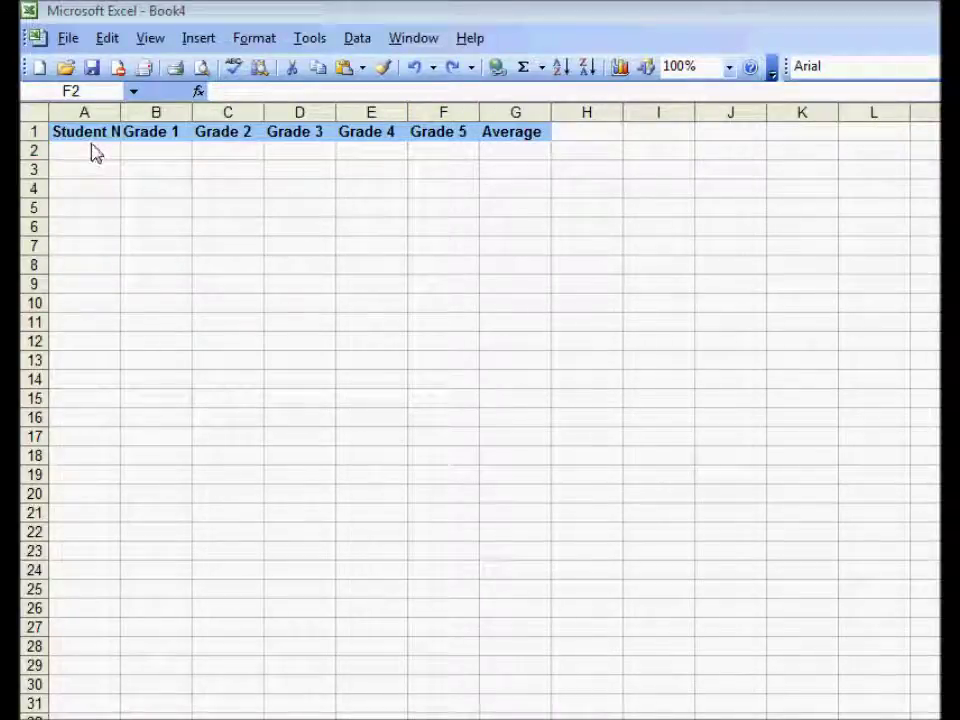
- AutoFit all column widths of the sheet to their contents
left_click(35, 112)
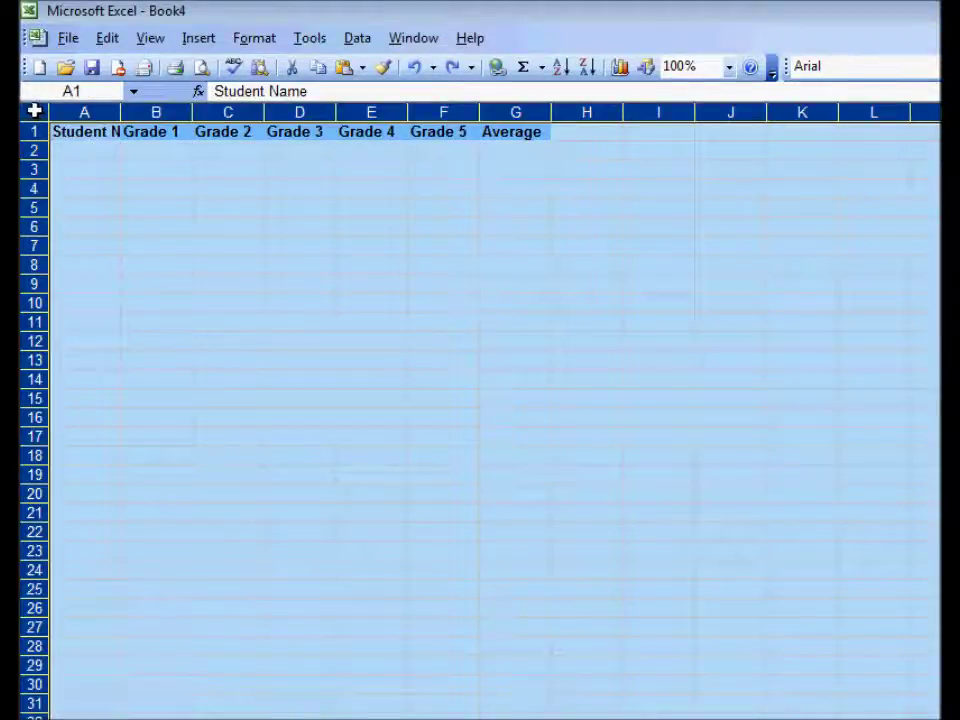
double_click(120, 112)
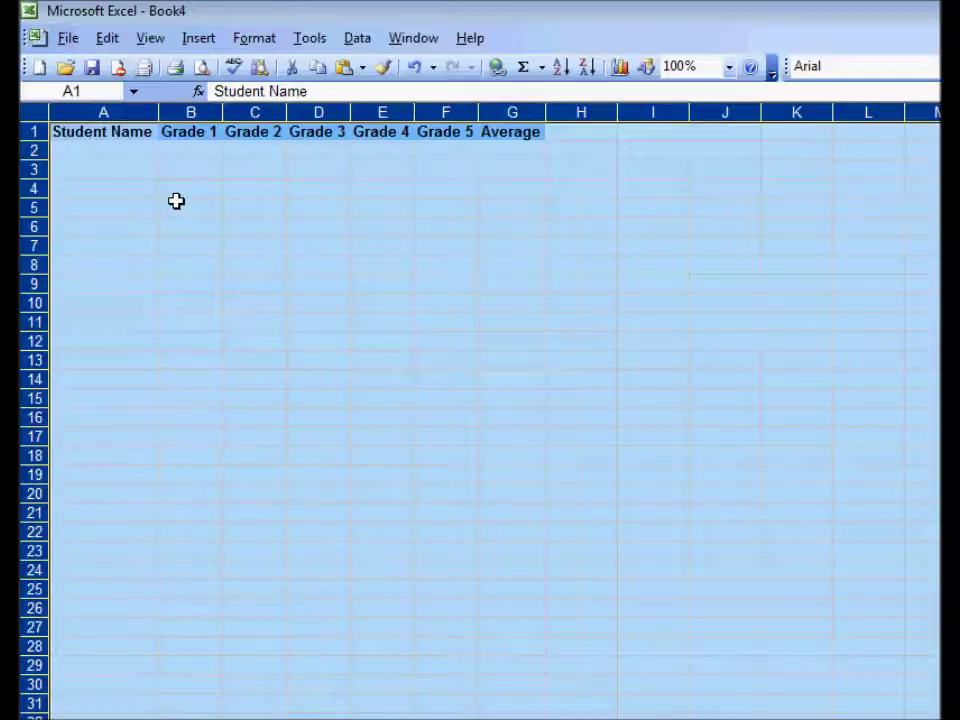
left_click(446, 169)
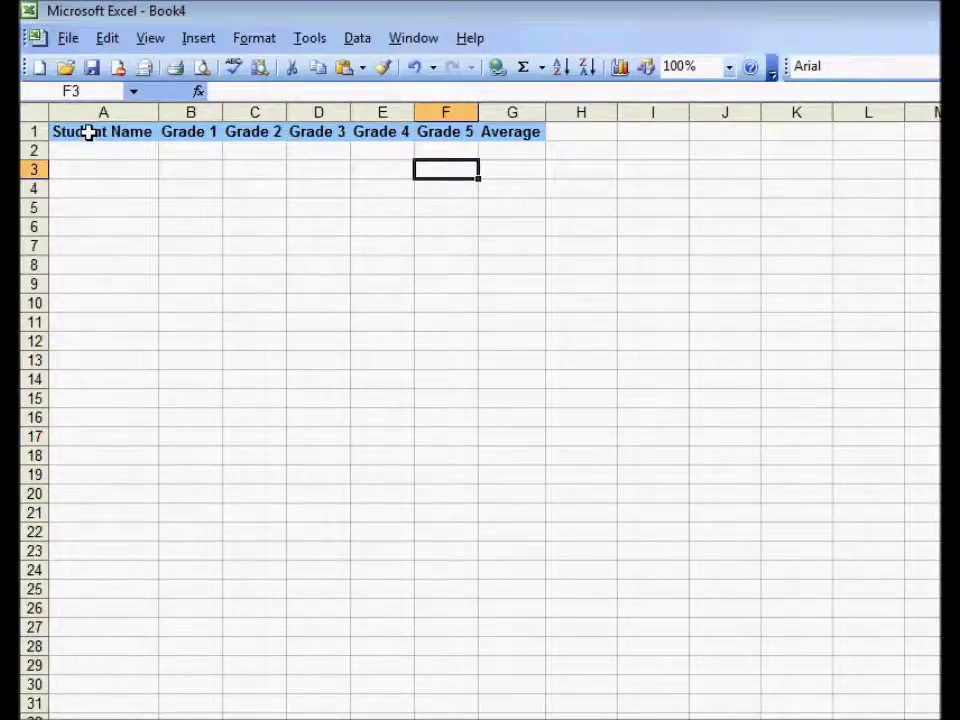
- Add thin outline and inside borders to the gradebook range A1:G4
left_click_drag(89, 133, 507, 185)
right_click(507, 186)
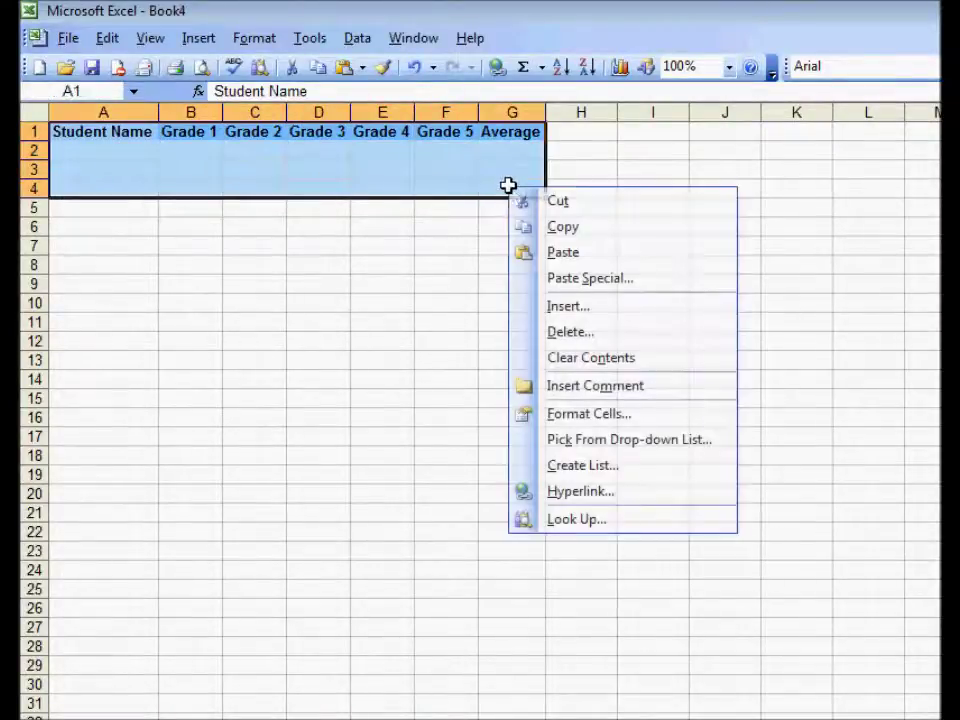
left_click(578, 412)
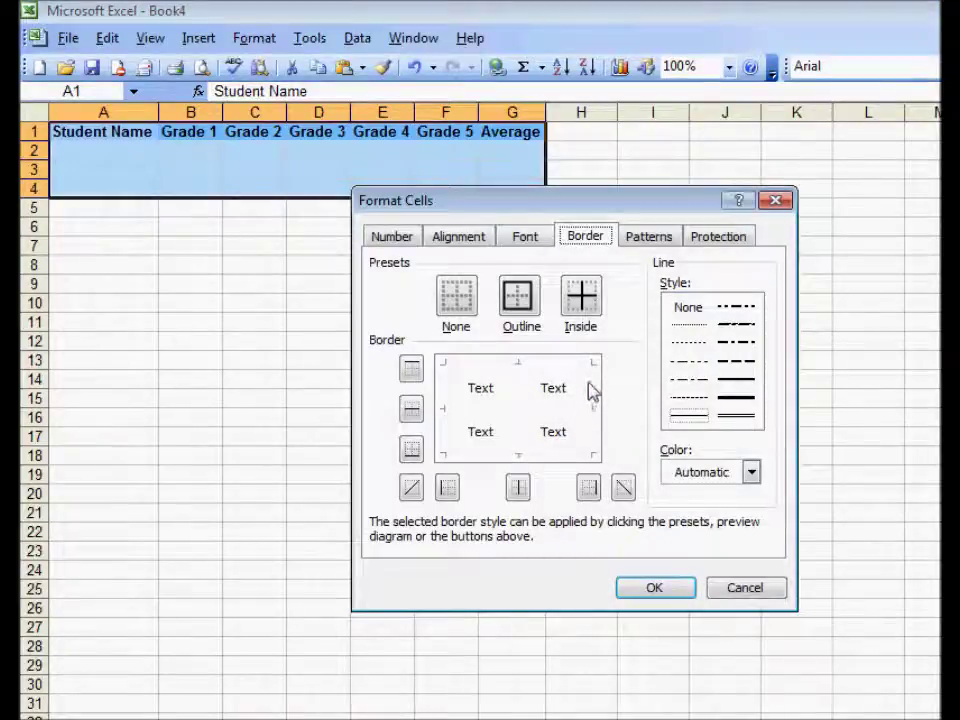
left_click(518, 300)
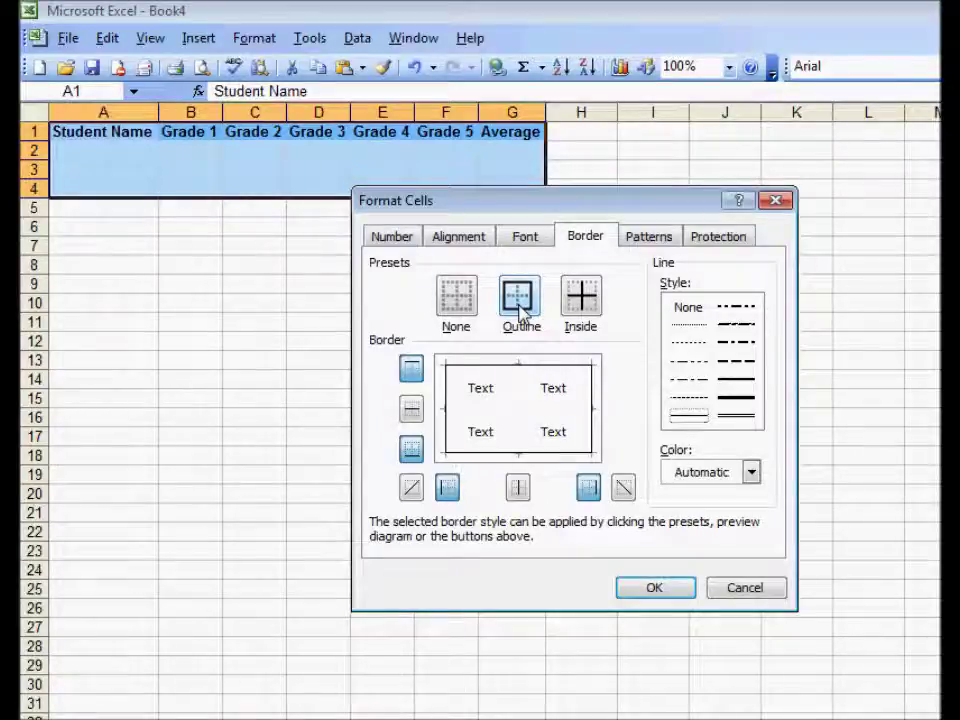
left_click(581, 311)
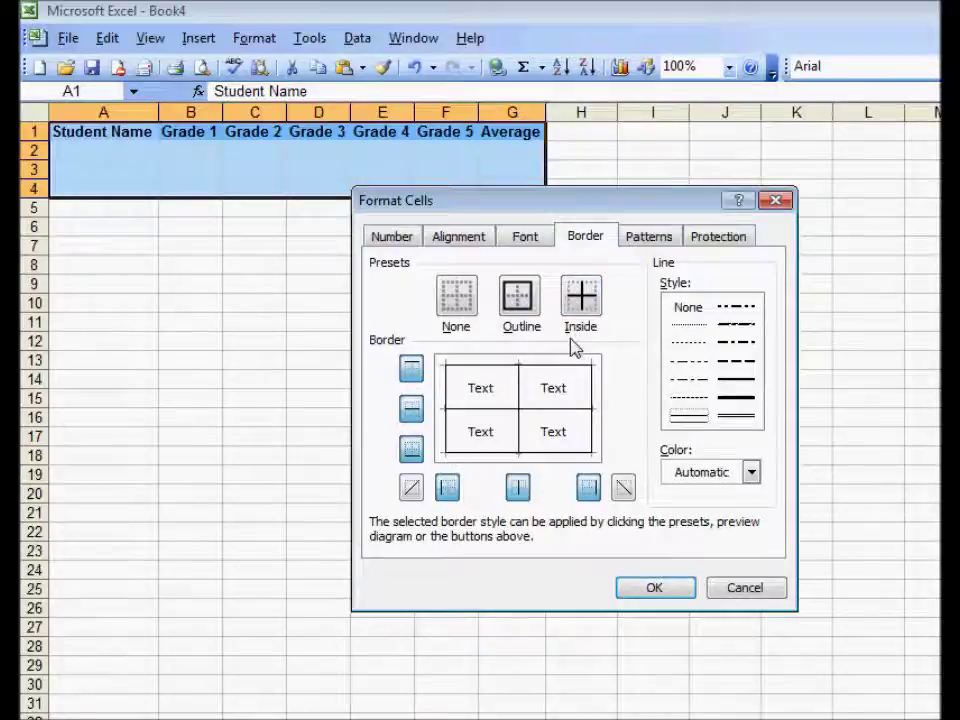
left_click(654, 589)
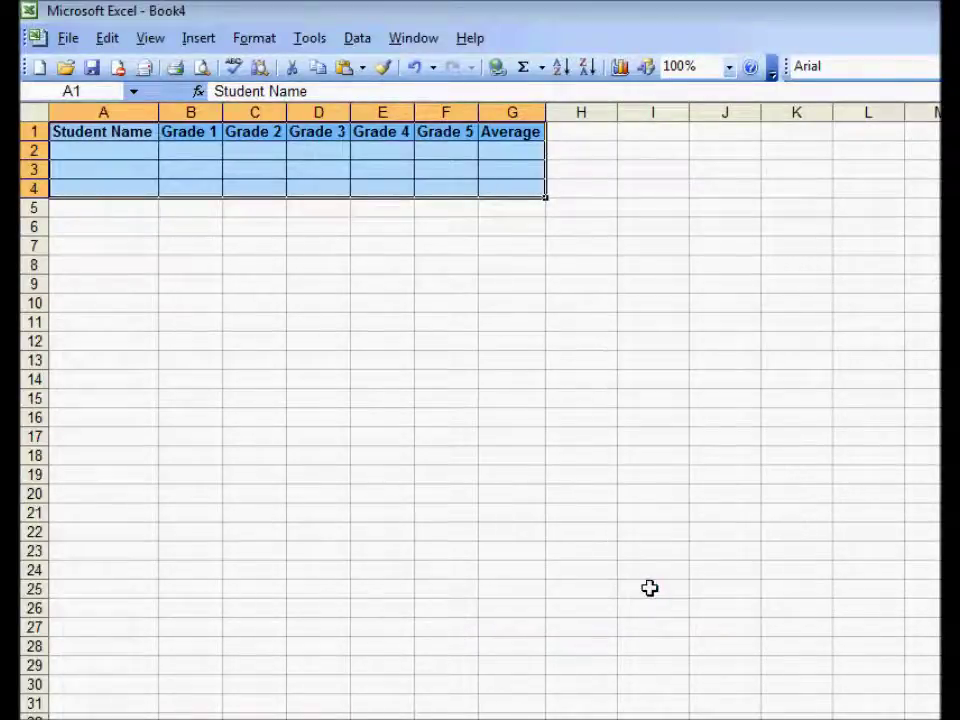
- Insert the AVERAGE function from the Statistical category into cell G2, the first cell under the Average heading
left_click(650, 588)
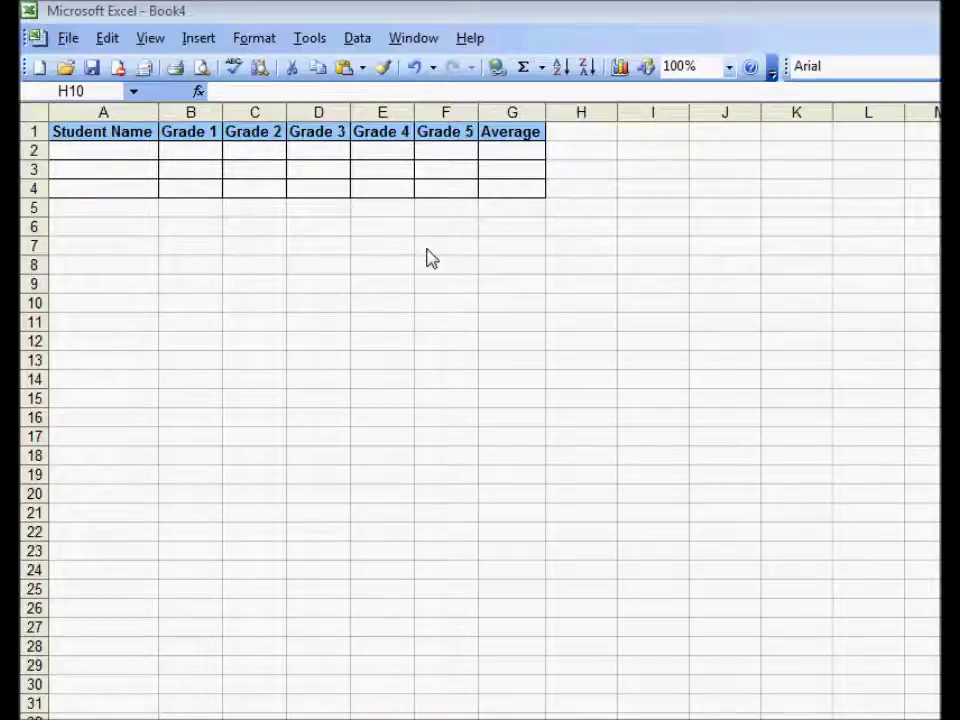
left_click(509, 150)
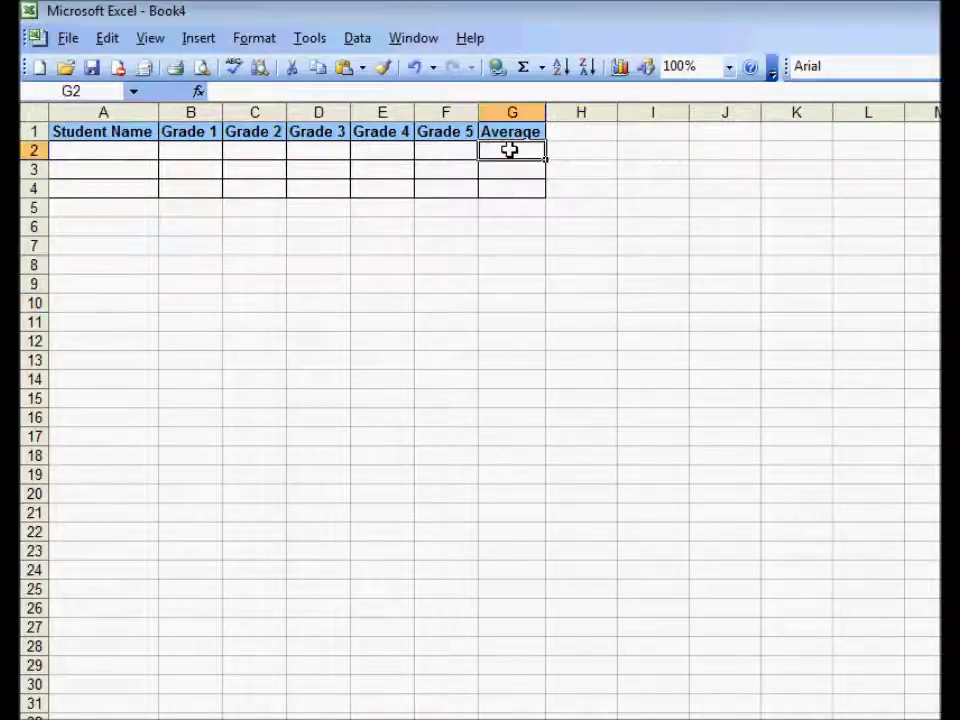
left_click(197, 92)
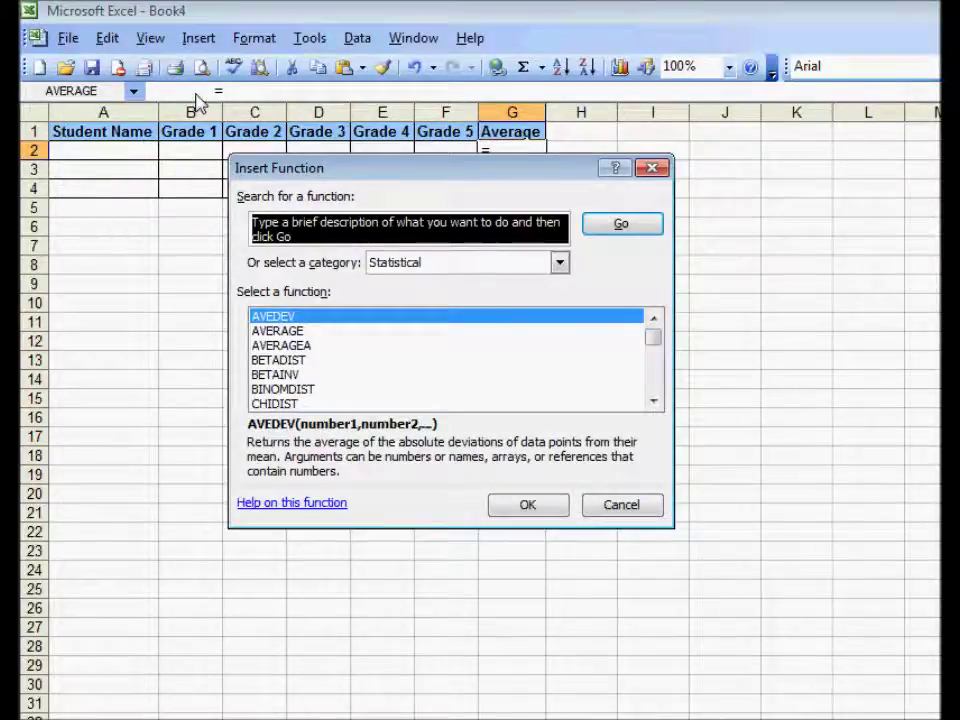
left_click_drag(326, 180, 285, 160)
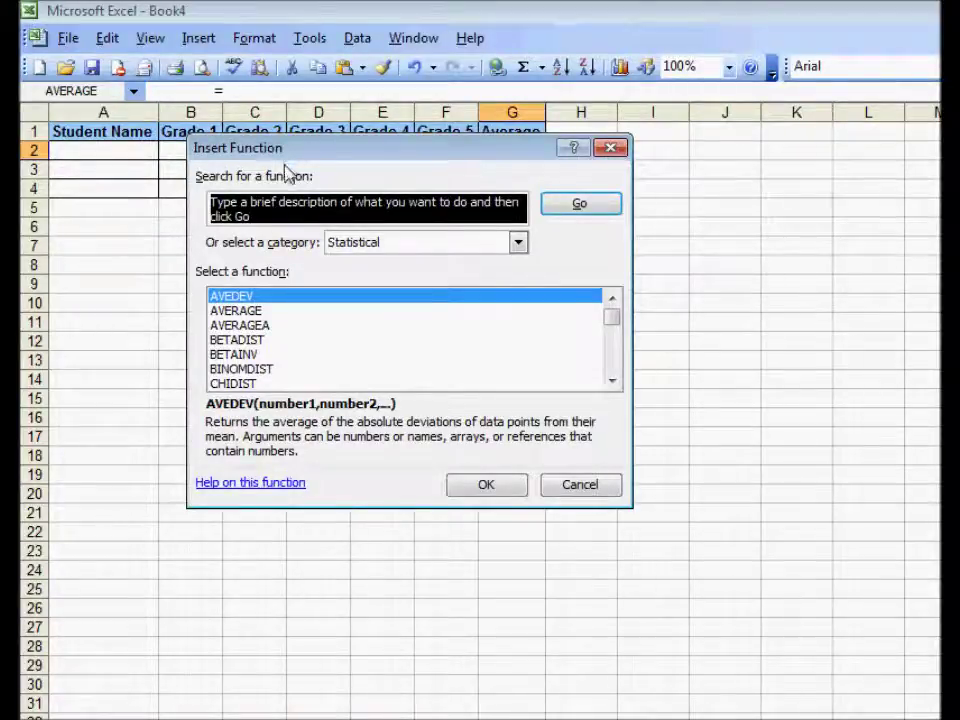
left_click(518, 242)
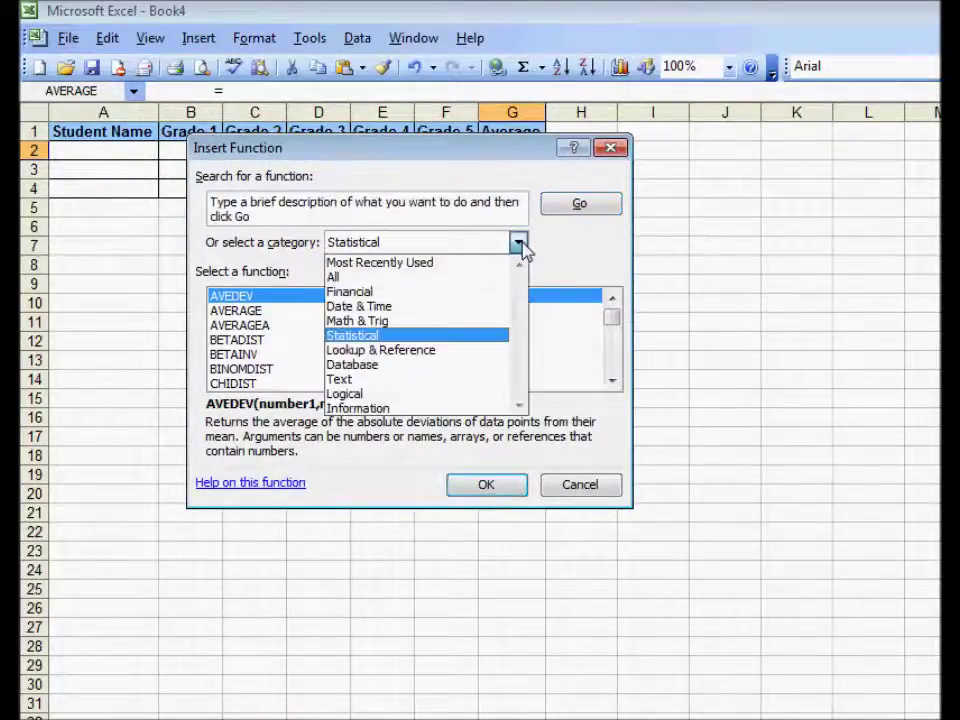
left_click(442, 338)
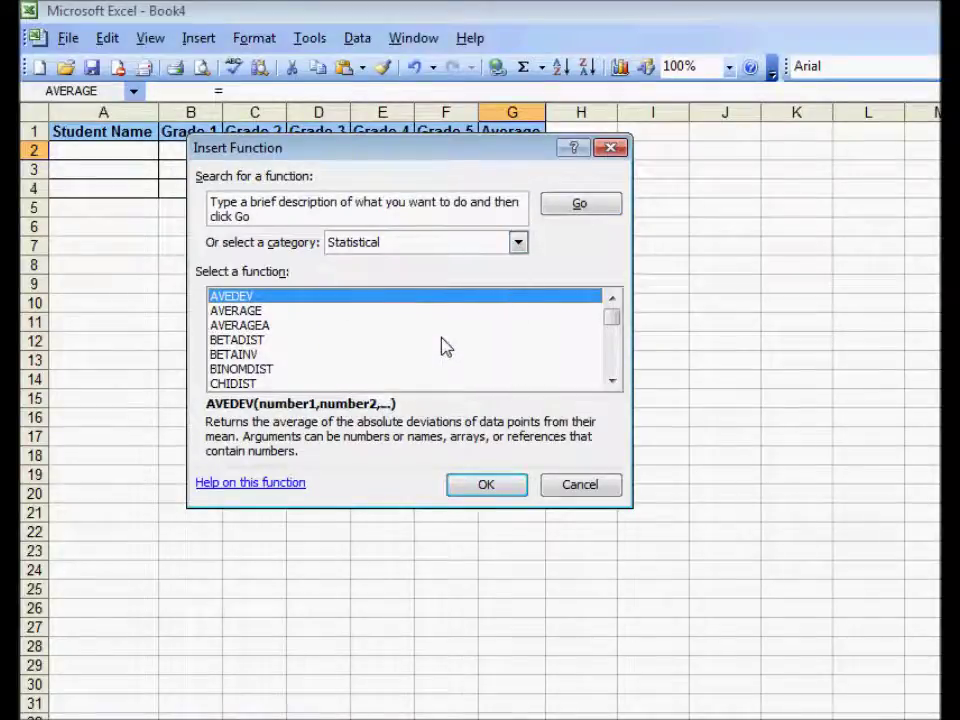
left_click(237, 312)
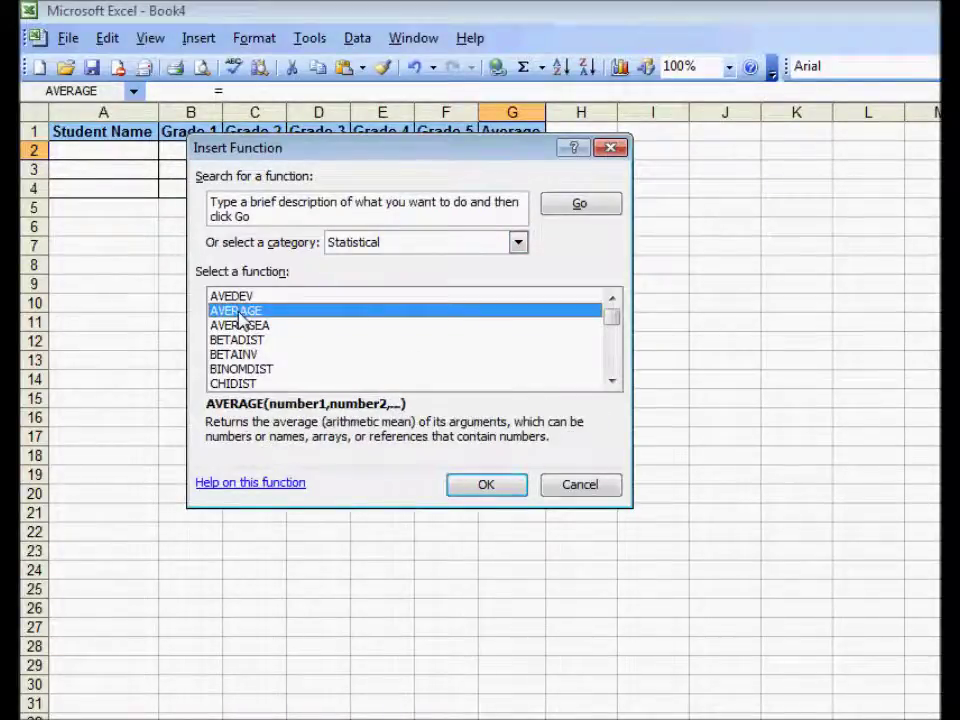
left_click(483, 486)
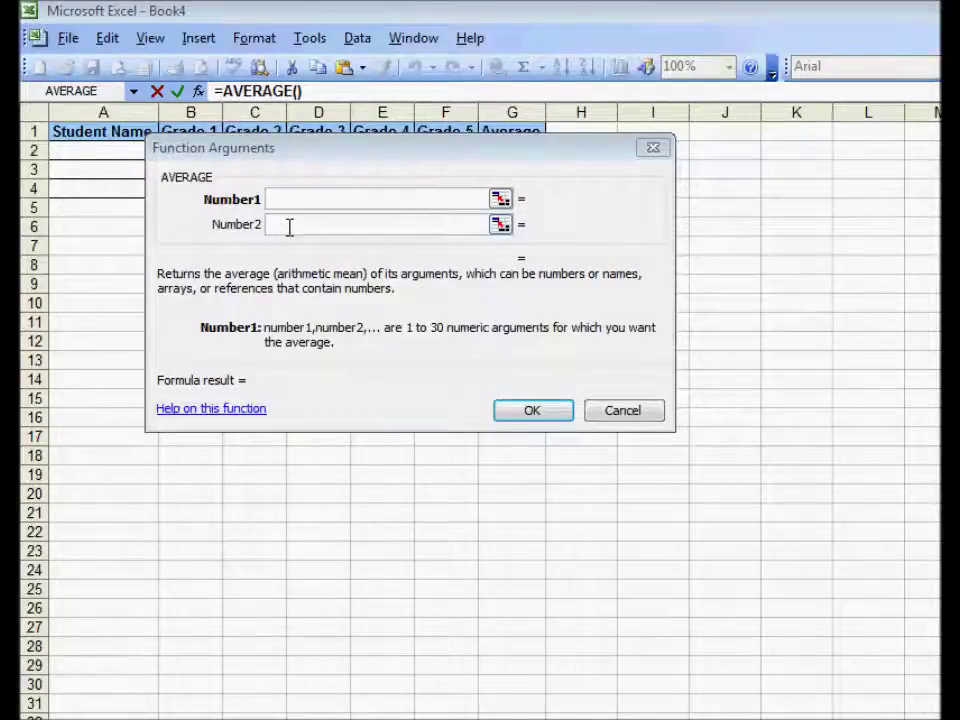
- Set the first AVERAGE argument to the grade range B2:F2 and accept the function
left_click_drag(285, 160, 285, 249)
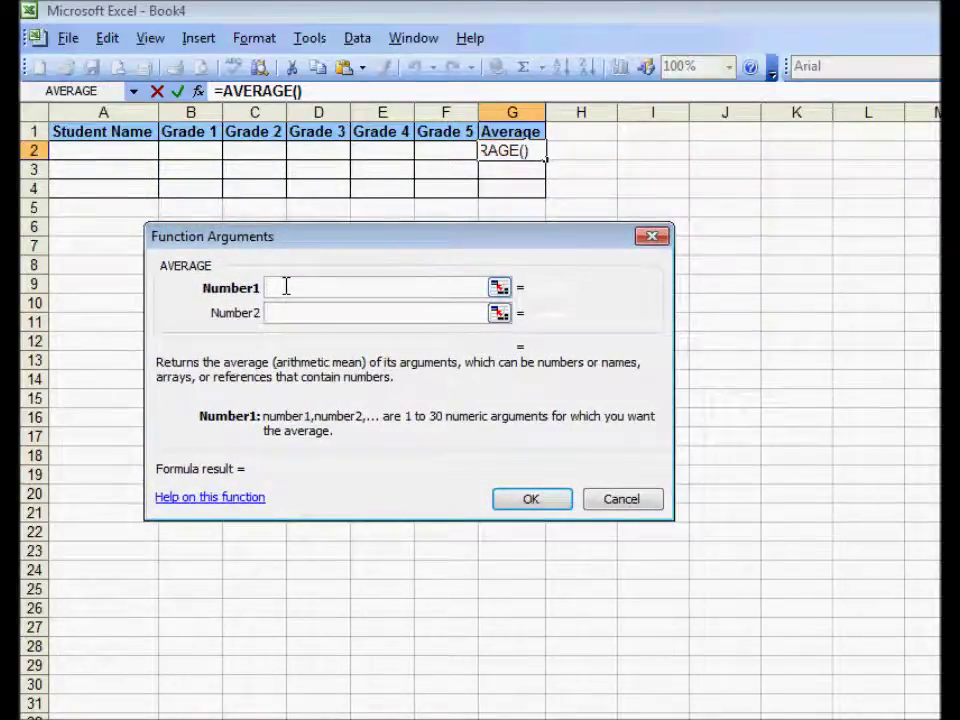
left_click(288, 313)
left_click(287, 287)
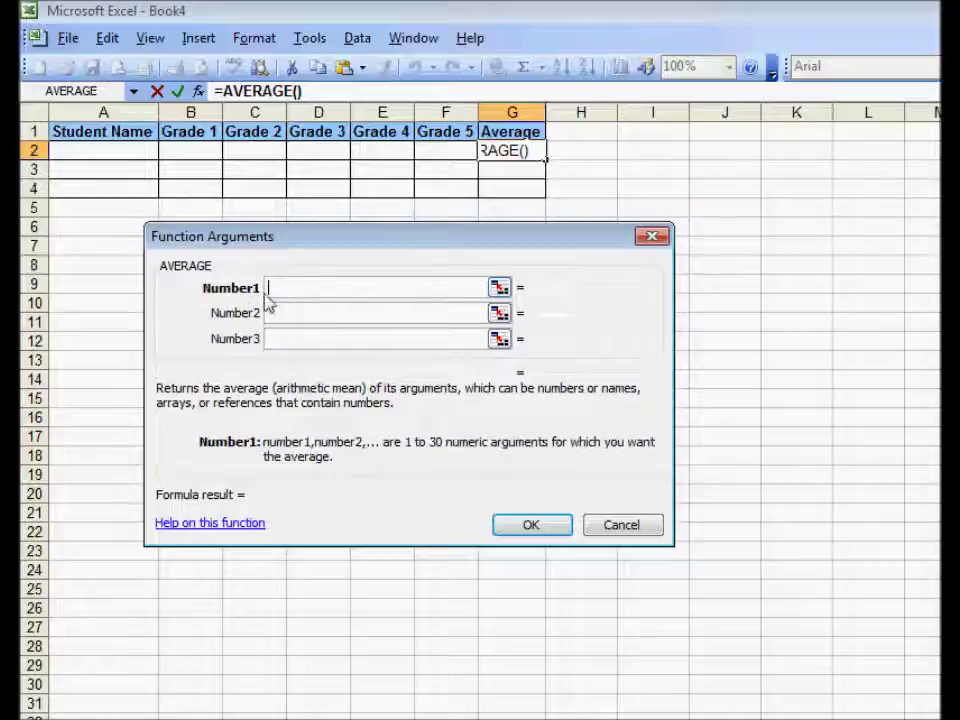
left_click_drag(190, 149, 440, 154)
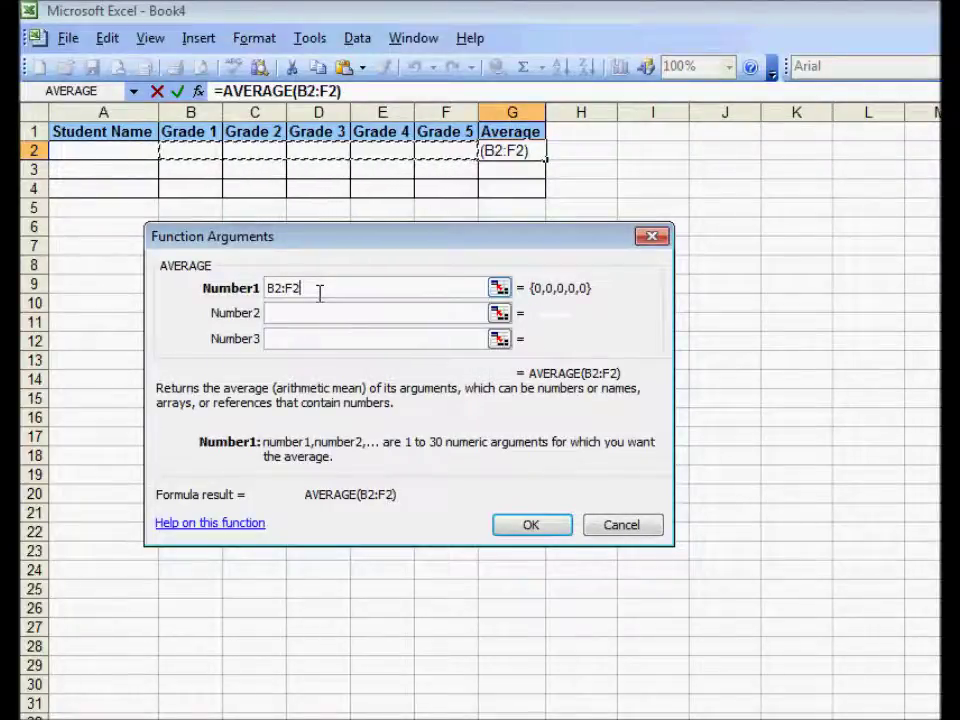
left_click(527, 527)
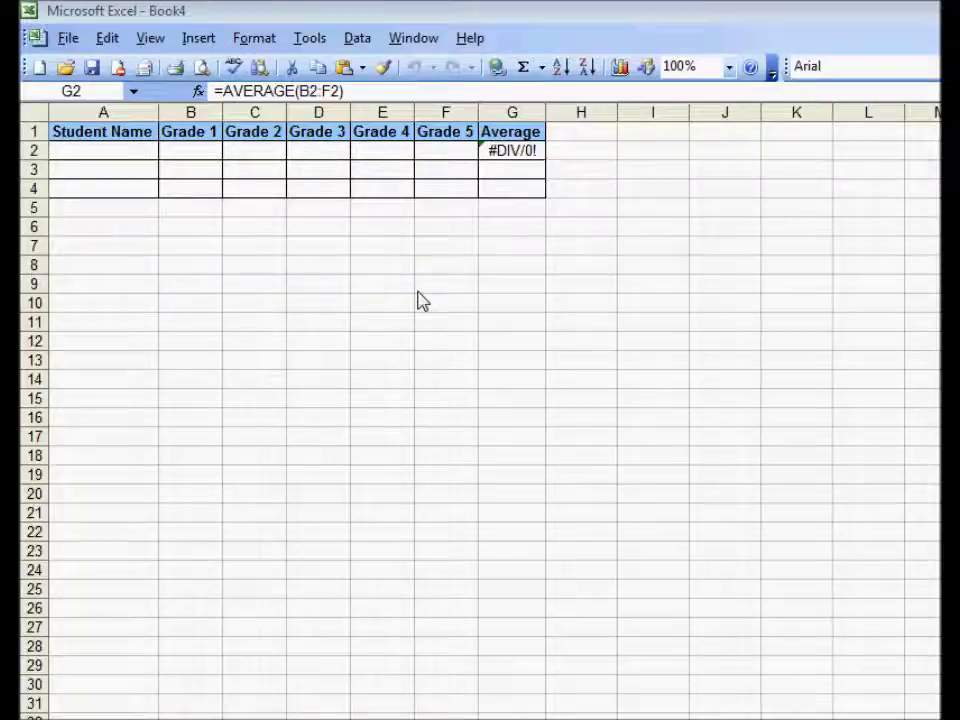
- Fill the average formula from G2 down through G4
left_click(519, 148)
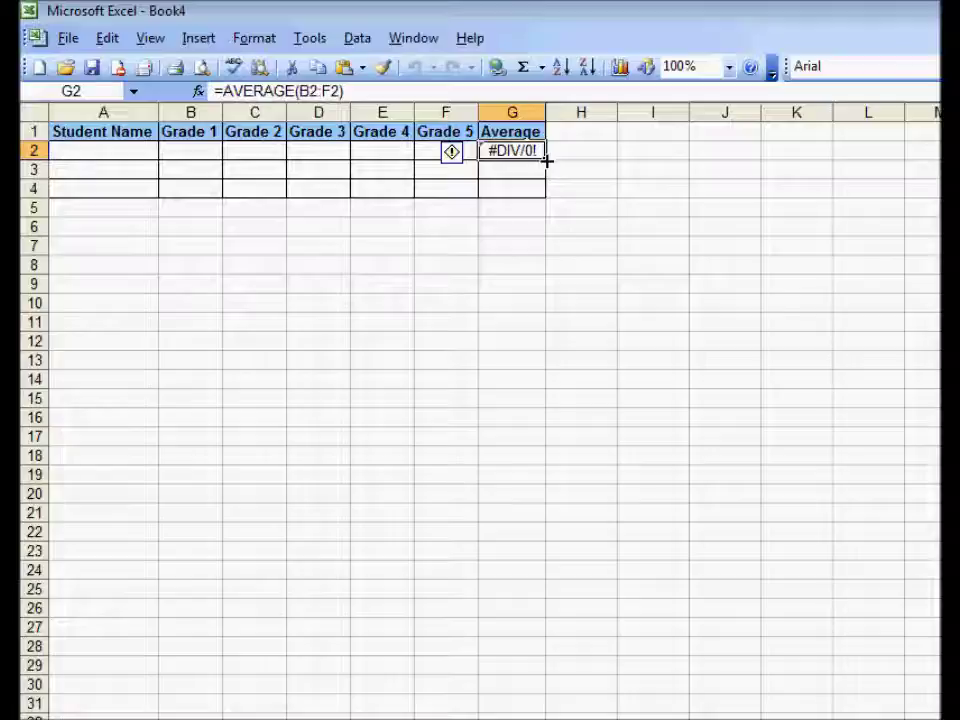
left_click_drag(547, 160, 551, 192)
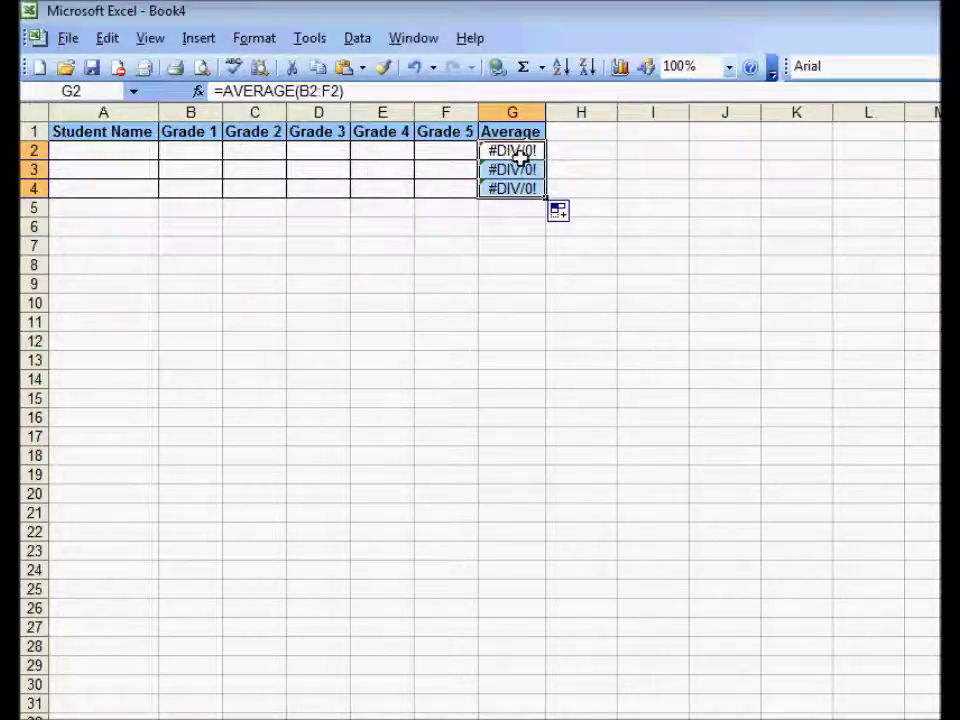
- Examine the copied formulas in G2:G4 and compare each with the grade cells of its own row
left_click(527, 169)
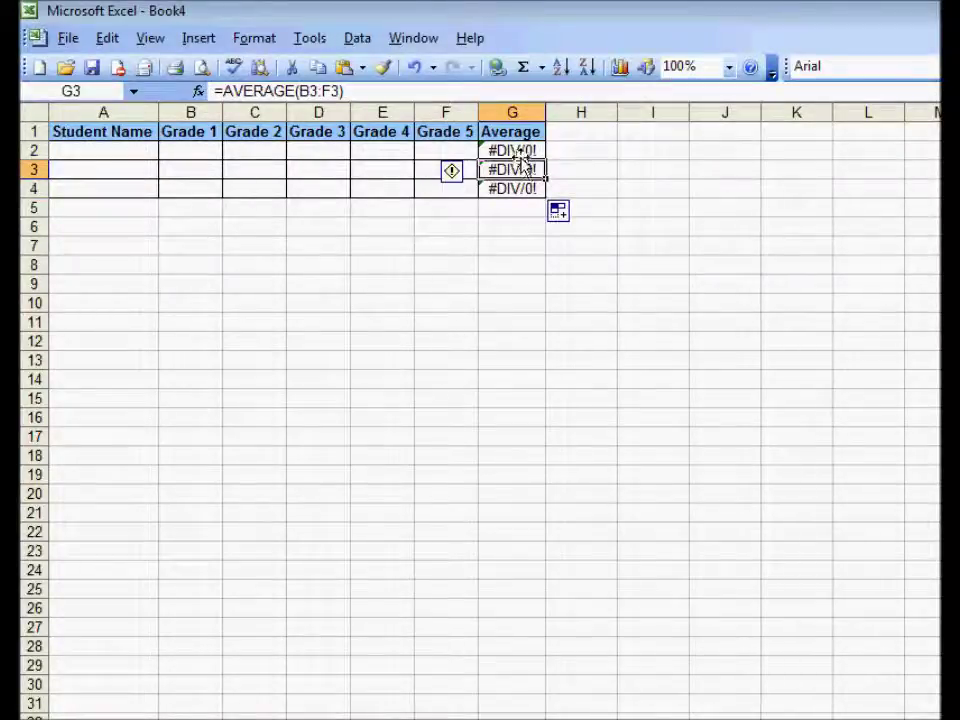
left_click(518, 149)
left_click(525, 168)
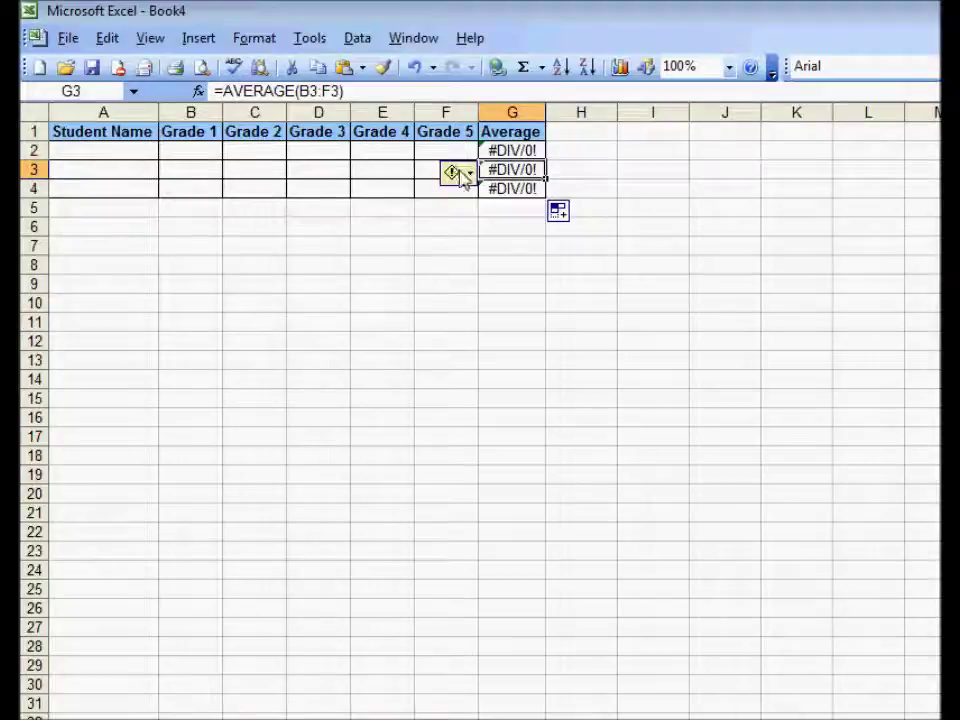
left_click_drag(186, 167, 476, 180)
left_click(512, 188)
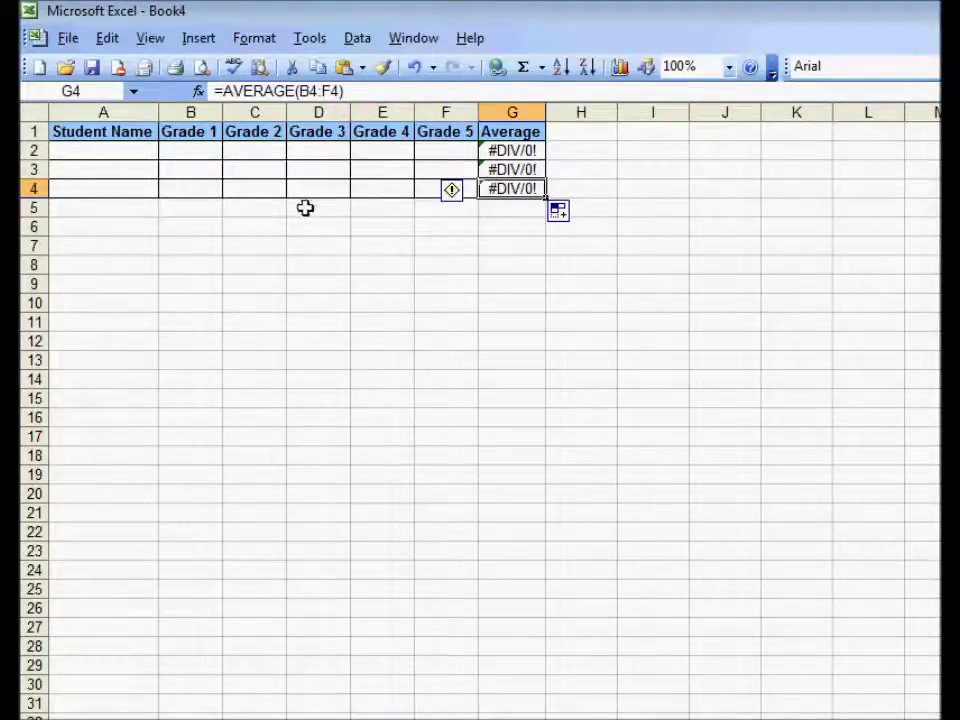
left_click_drag(205, 194, 471, 195)
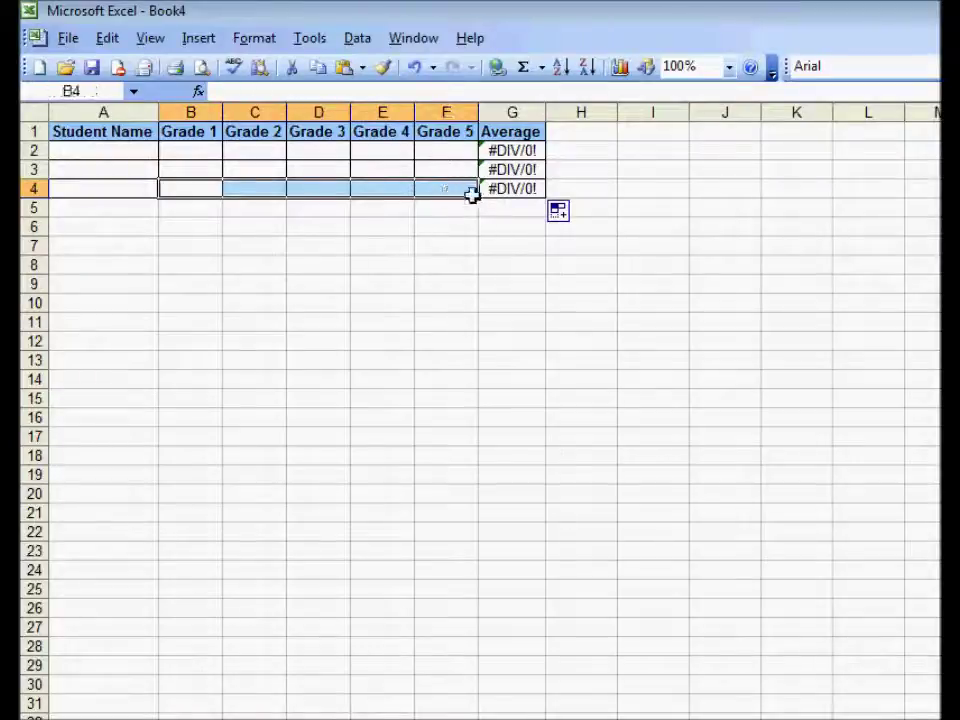
left_click(508, 188)
left_click(510, 152)
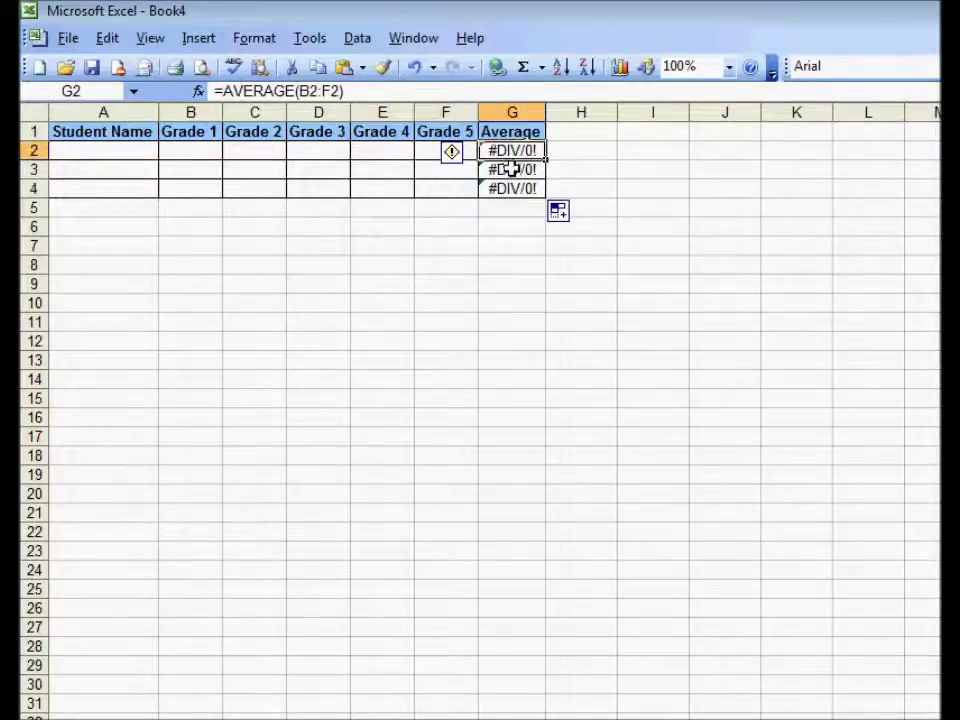
left_click(508, 168)
left_click(514, 187)
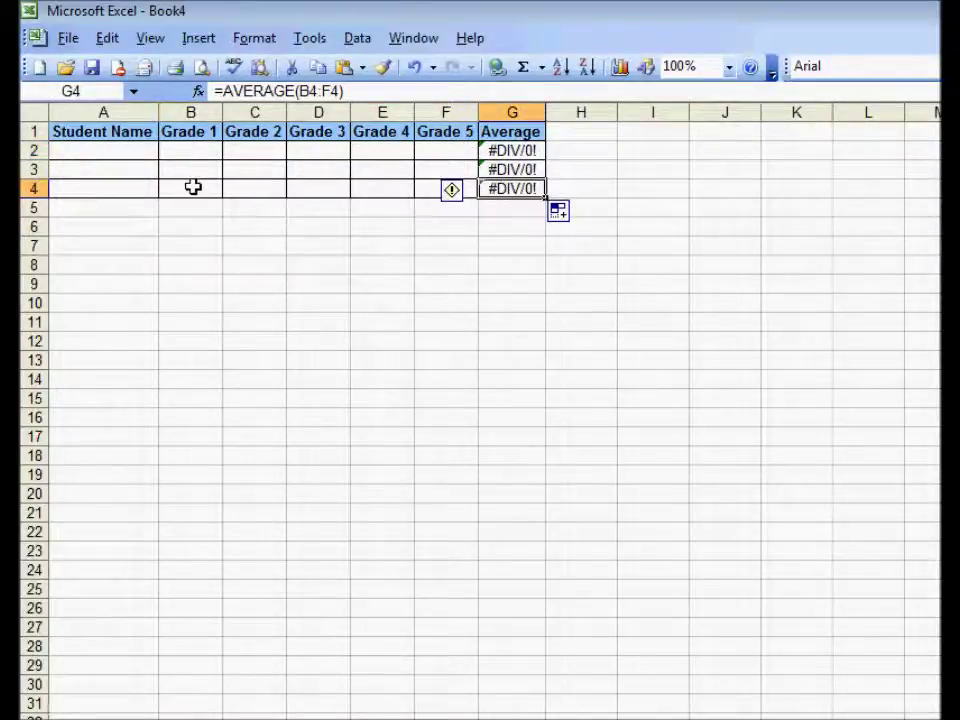
left_click(529, 151)
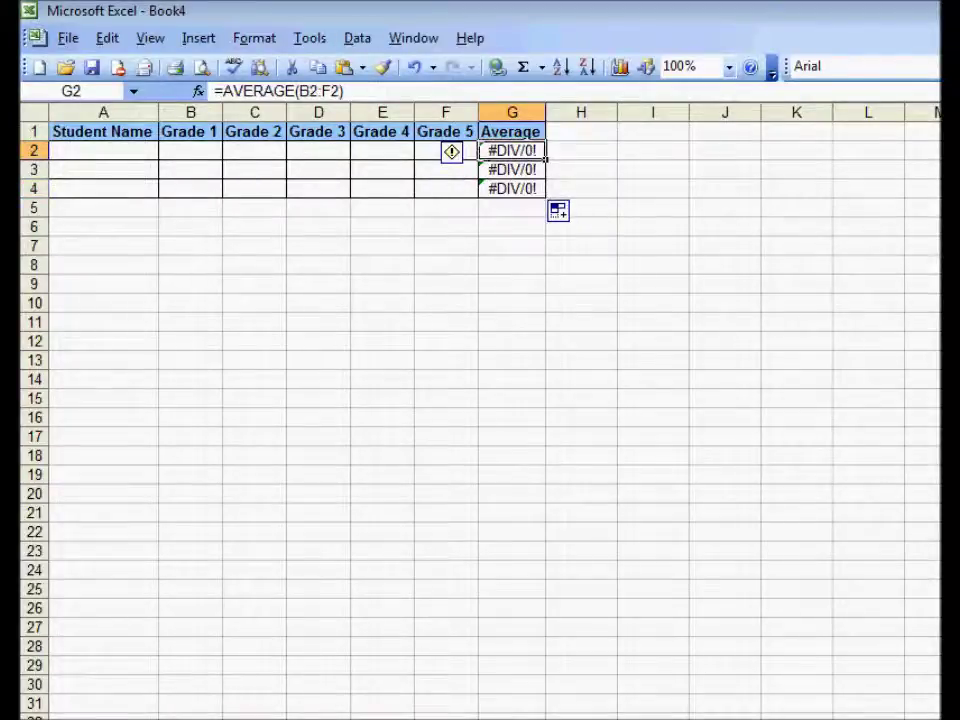
key("Escape")
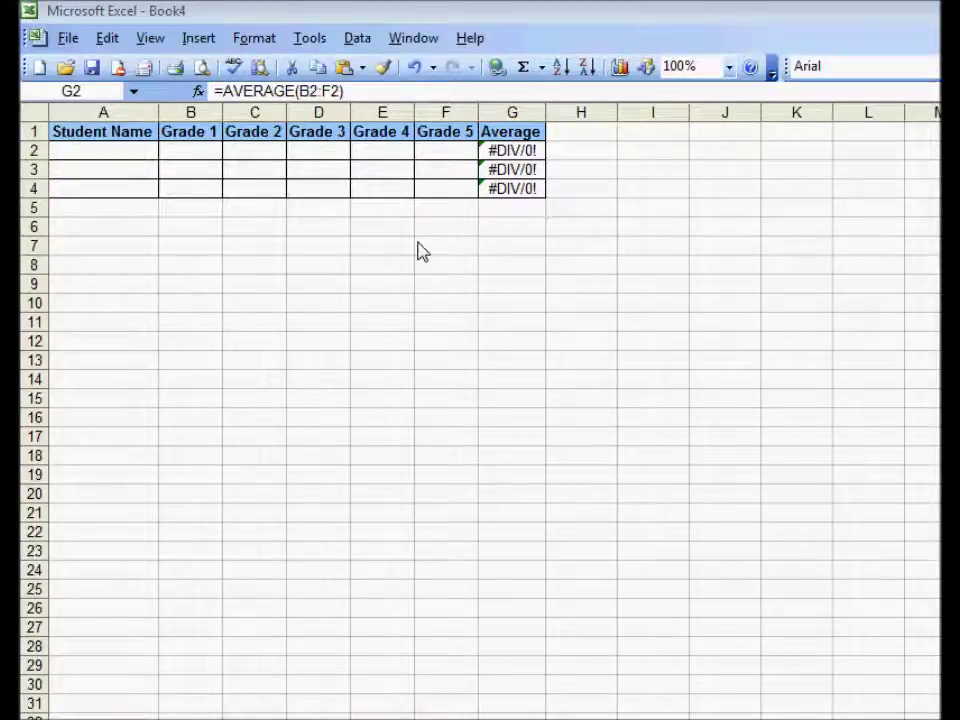
key("ctrl+c")
key("ctrl+v")
- Enter the three students' full names in cells A2, A3 and A4 under the Student Name heading
left_click(114, 149)
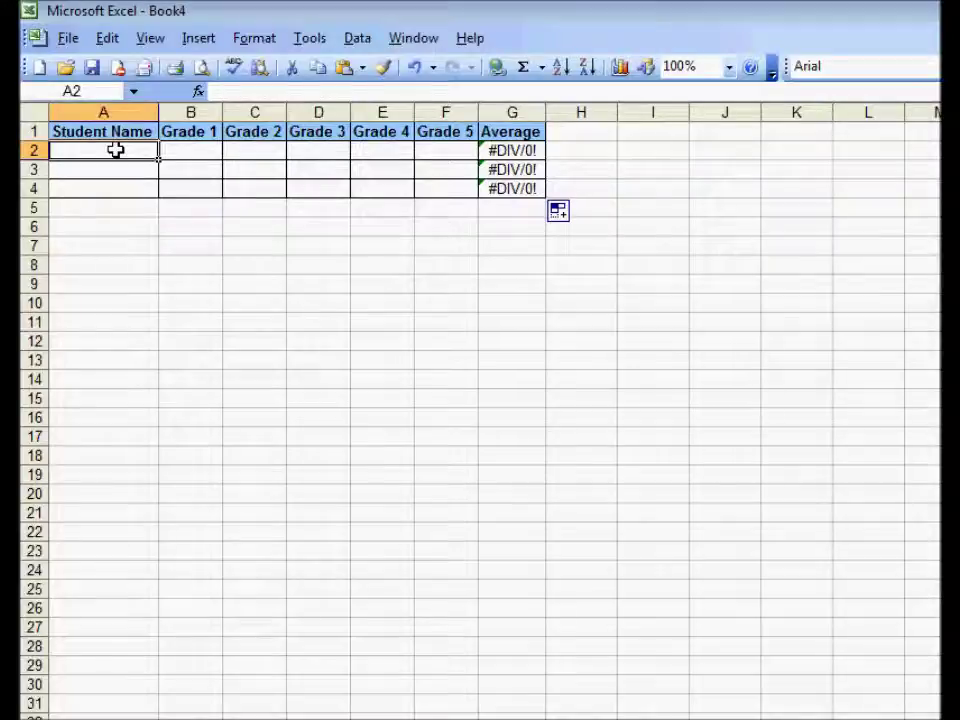
type("John ")
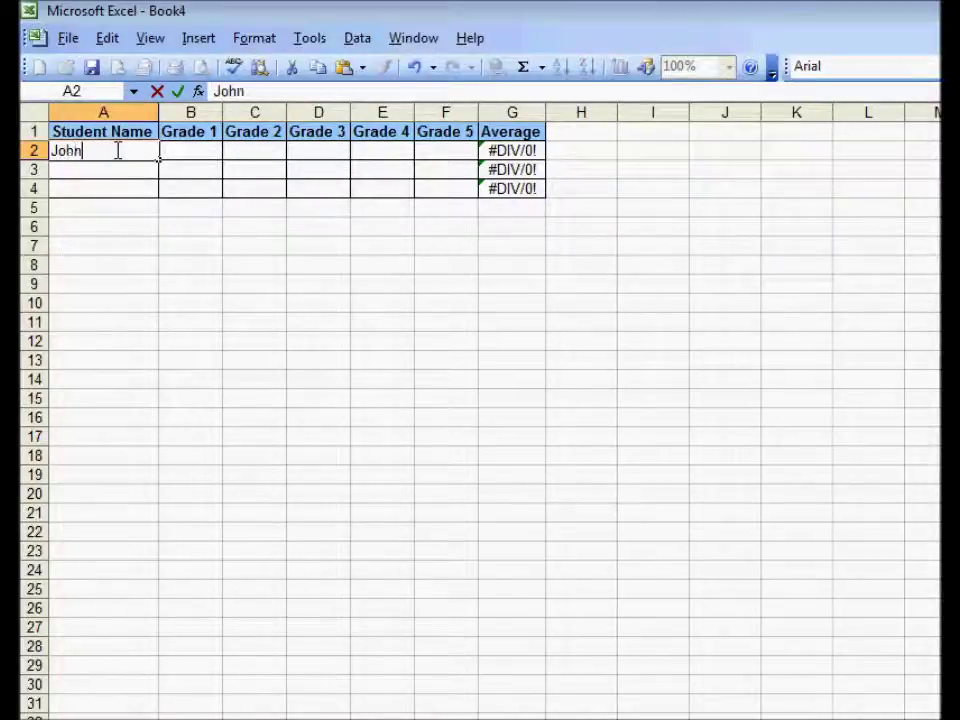
type("Doe")
key("Return")
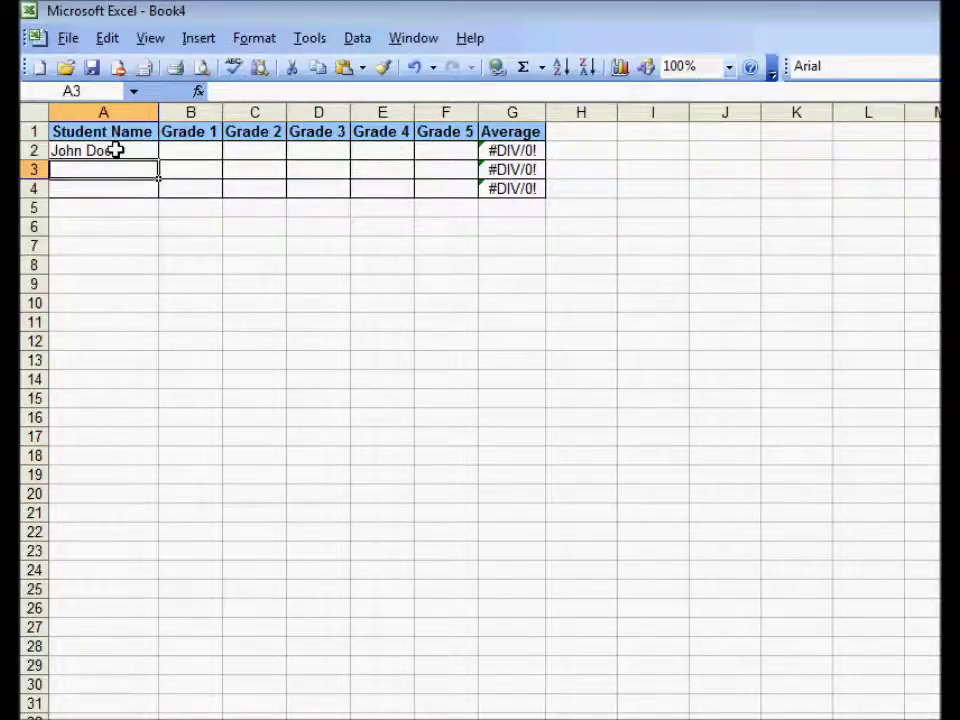
type("Jane ")
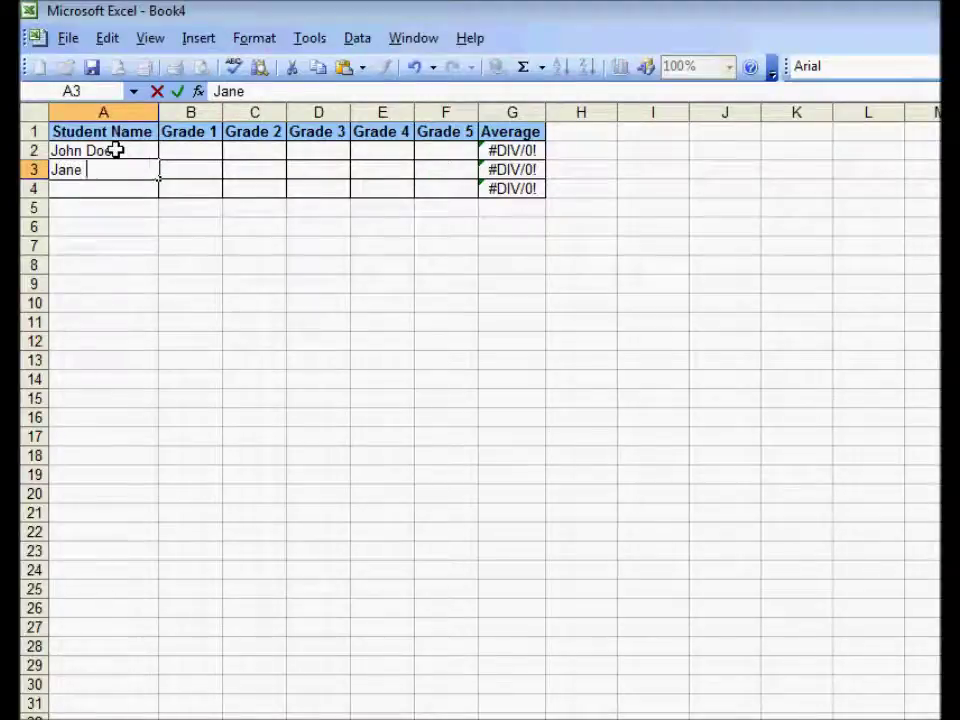
type("Smith")
key("Return")
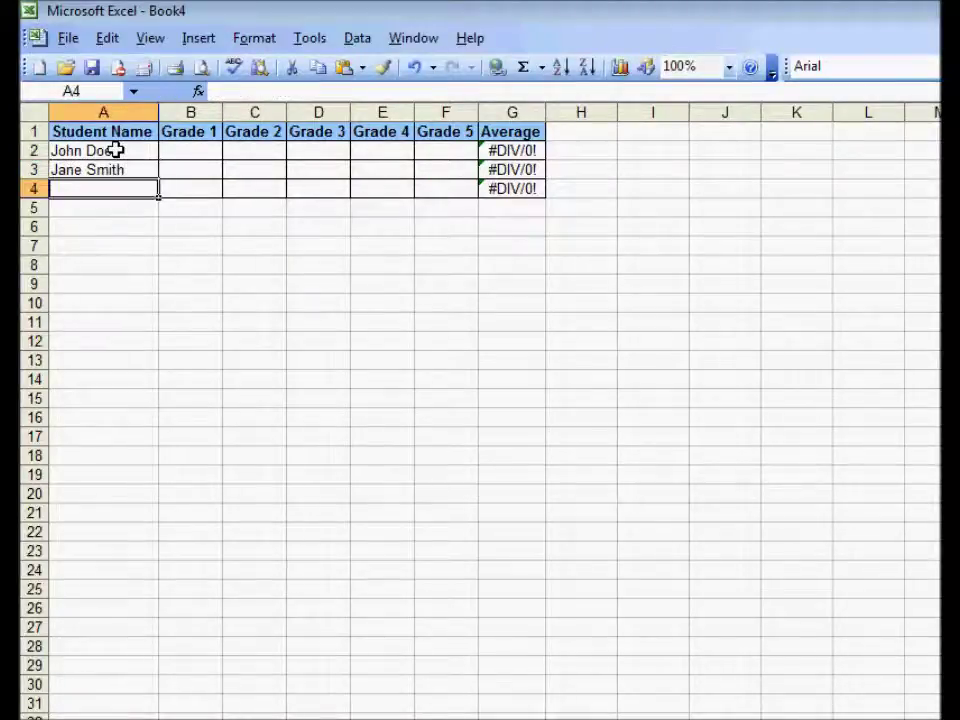
type("Effy Jones")
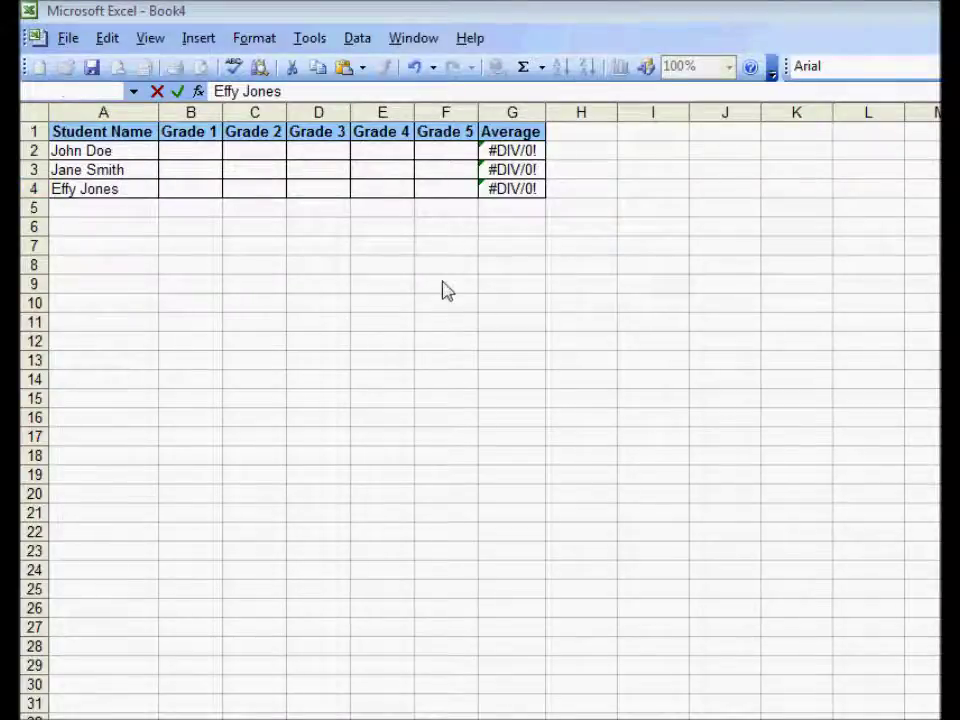
- Enter 95 as the first student's Grade 1 in B2 and check the average formula in G2
left_click(188, 150)
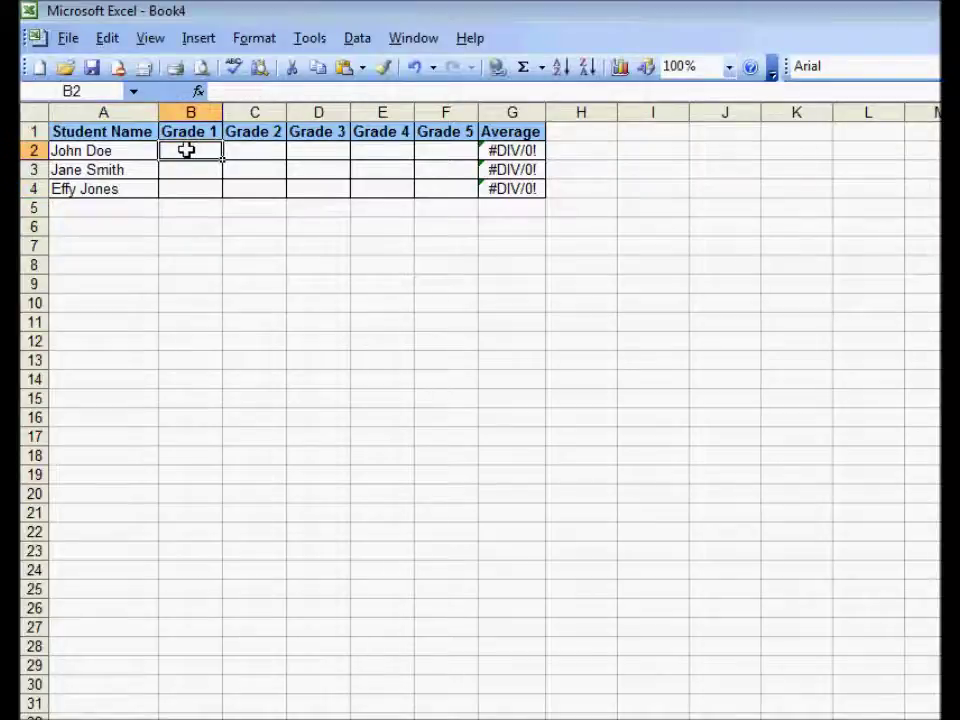
type("95")
key("Tab")
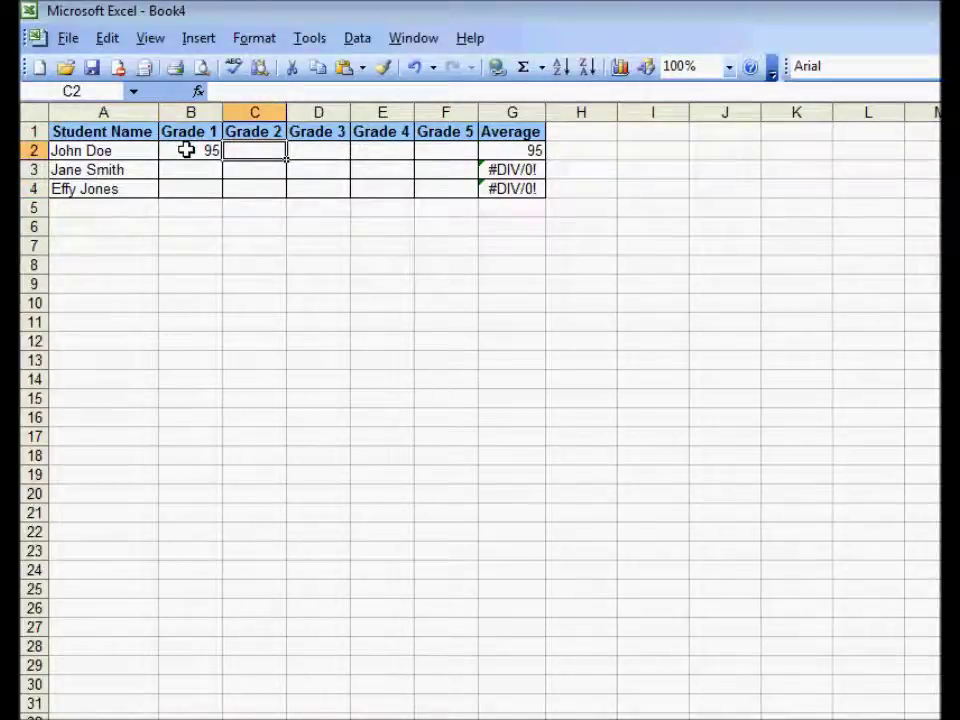
left_click(188, 150)
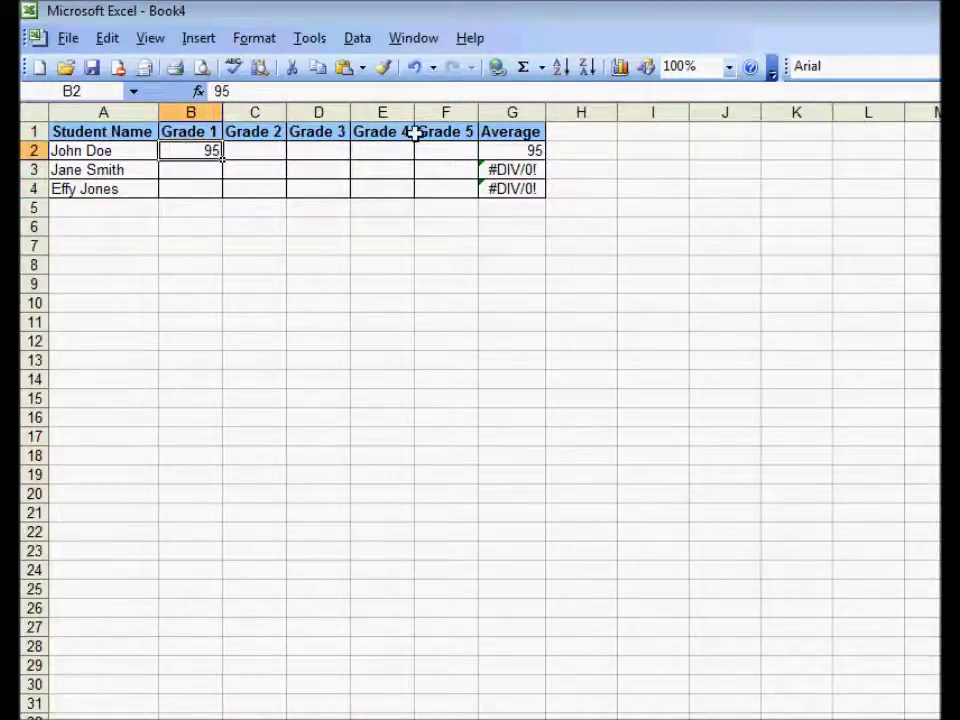
left_click(513, 152)
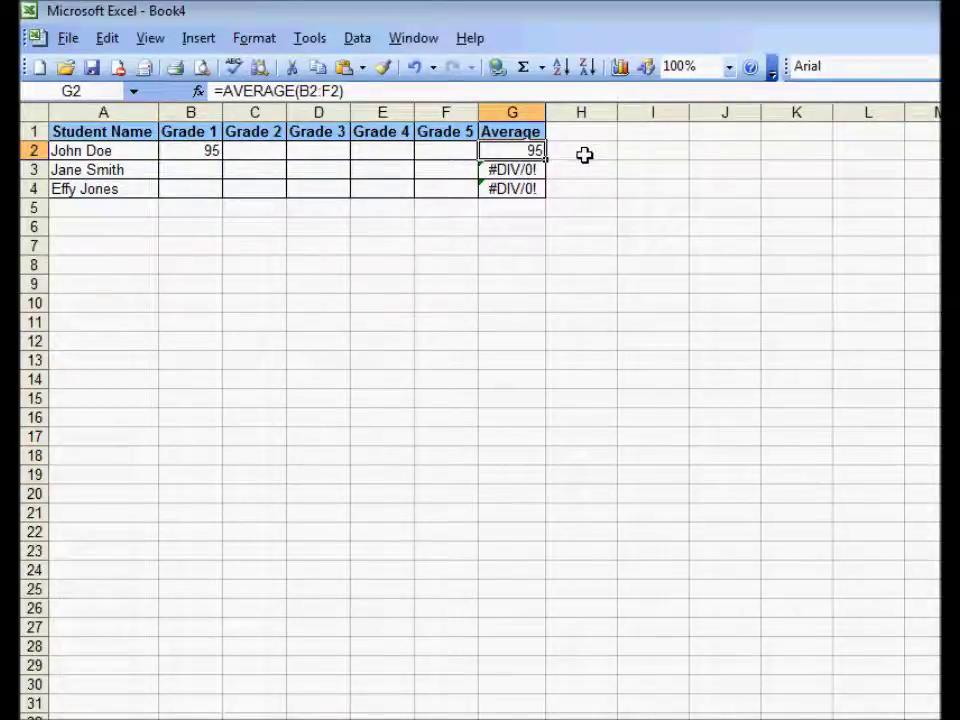
left_click(214, 151)
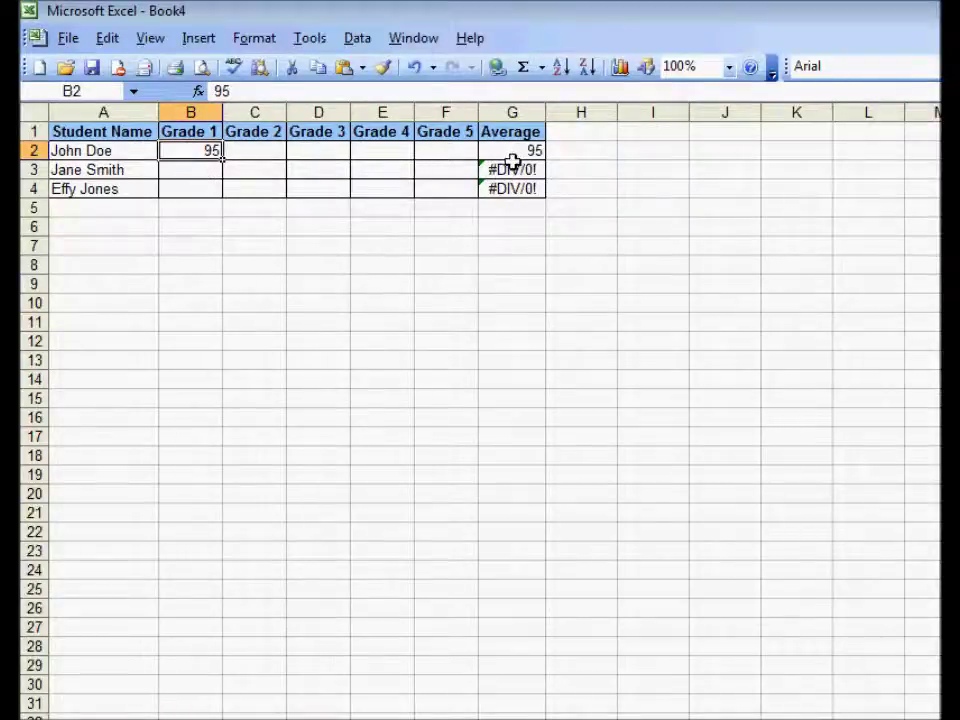
- Enter 64 as the first student's Grade 2 in cell C2
left_click(259, 151)
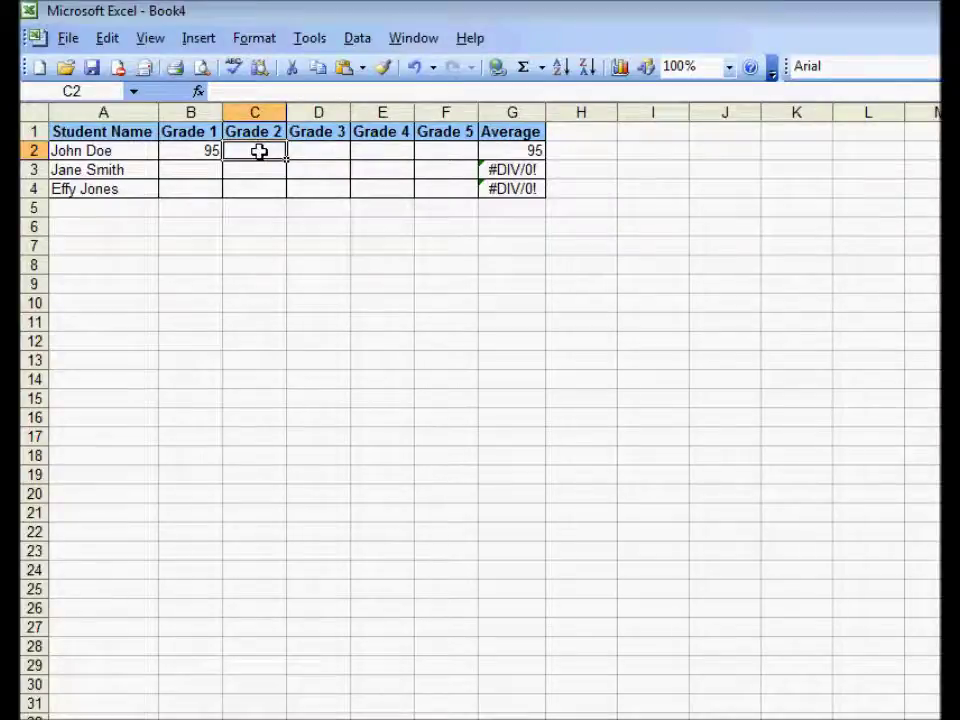
type("64")
key("Tab")
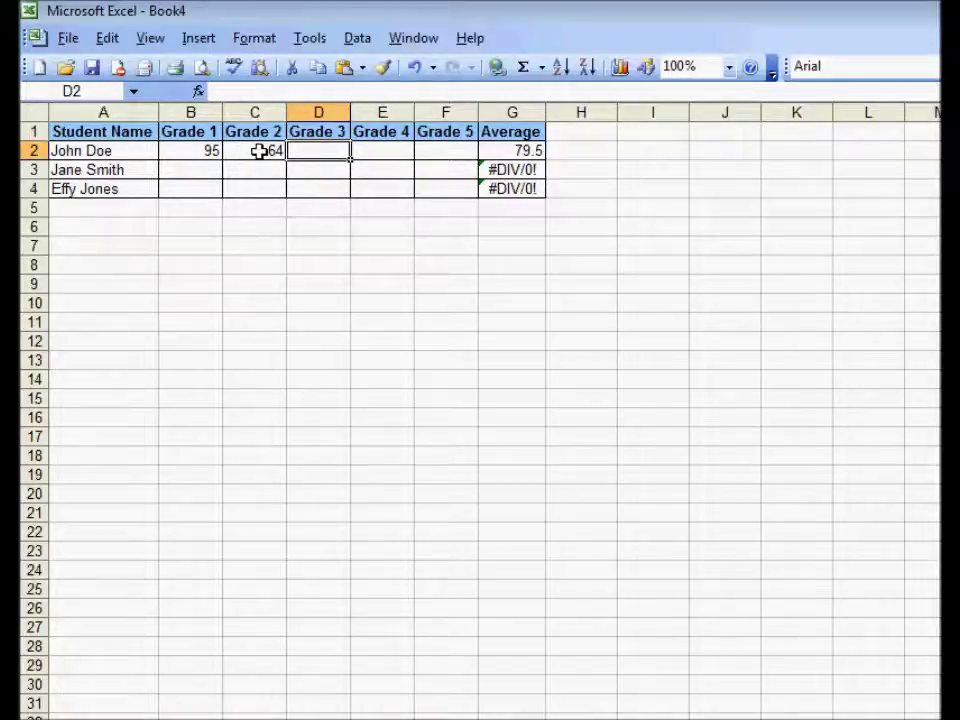
- Enter 88, 94 and 100 as the first student's Grades 3 to 5 in D2:F2 and check the average in G2
type("88")
key("Tab")
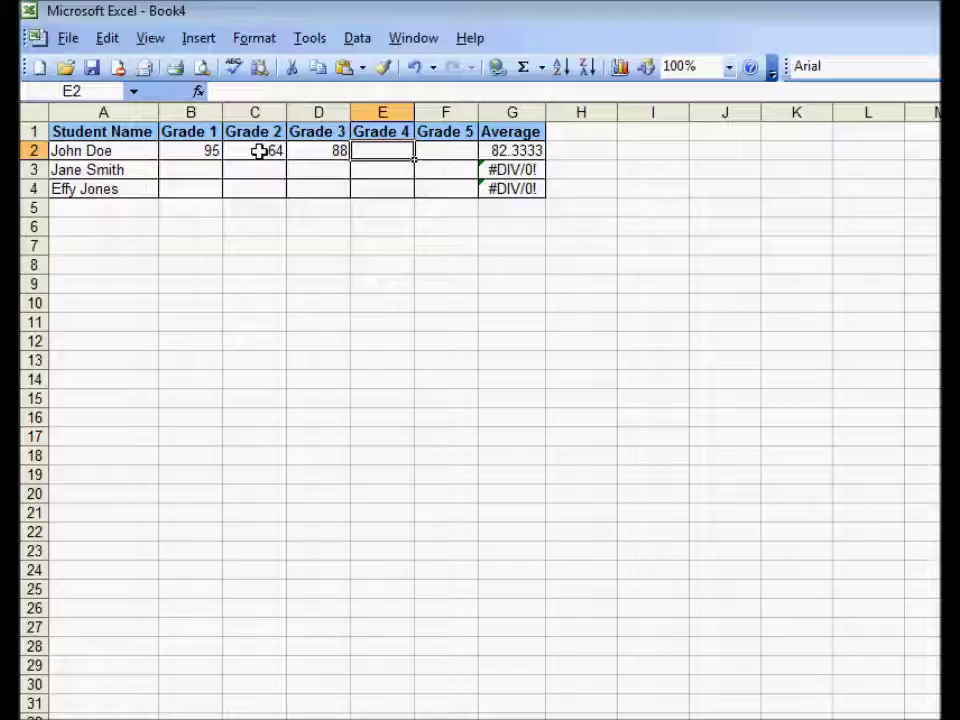
type("94")
key("Tab")
type("10")
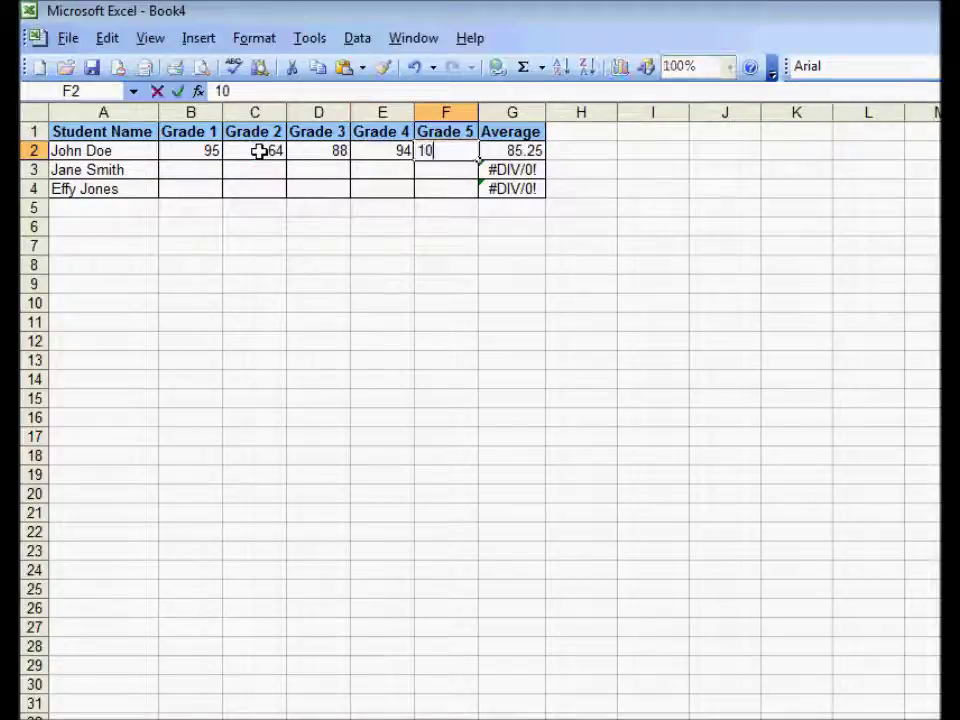
left_click(459, 169)
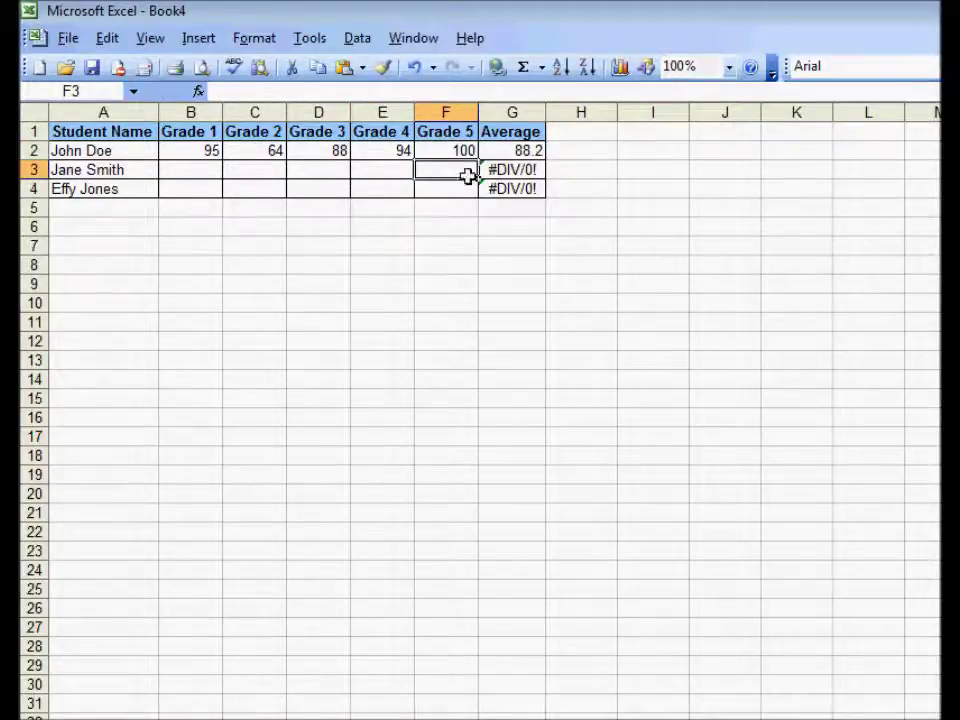
left_click(527, 150)
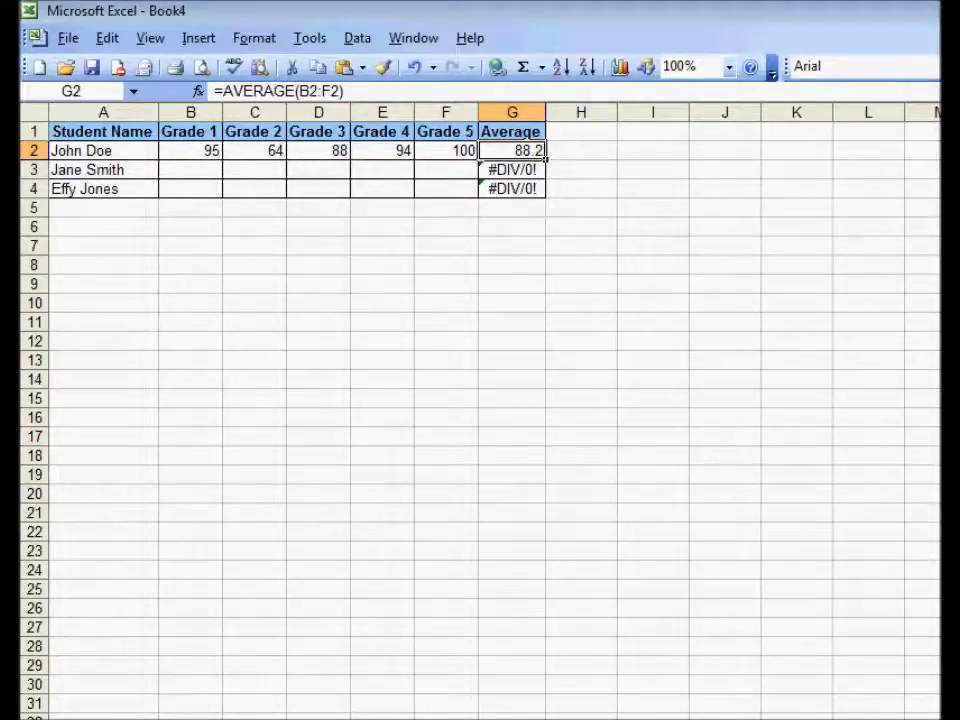
left_click(370, 266)
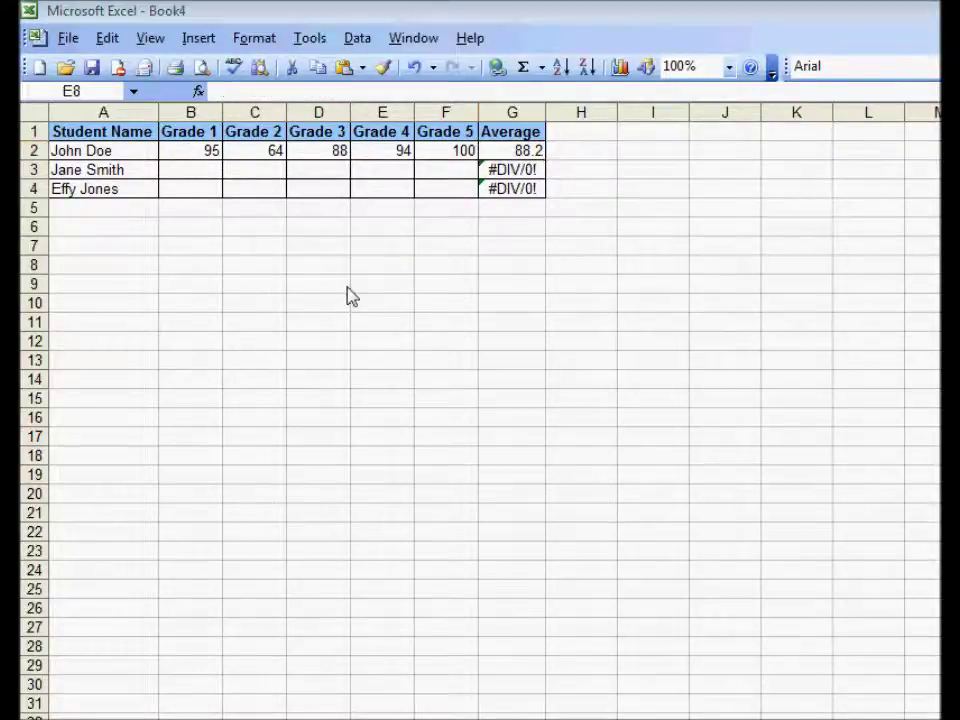
- Enter the second student's five grades in B3:F3 as 67, 74, 88, 85 and 99
left_click(204, 170)
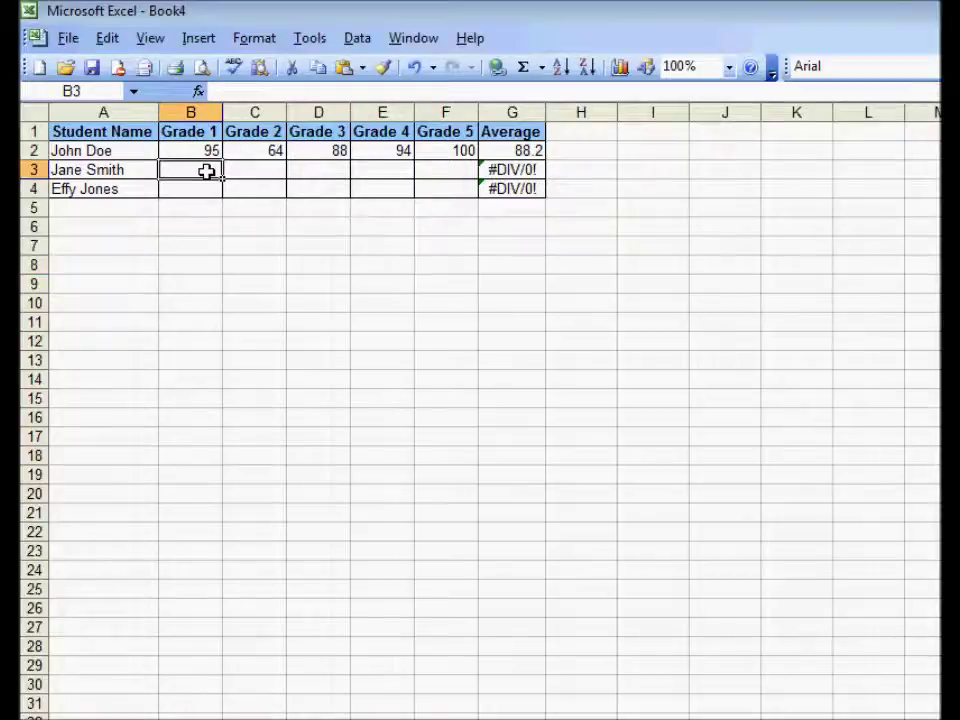
type("67")
key("Tab")
type("74")
key("Tab")
type("88")
key("Tab")
type("85")
key("Tab")
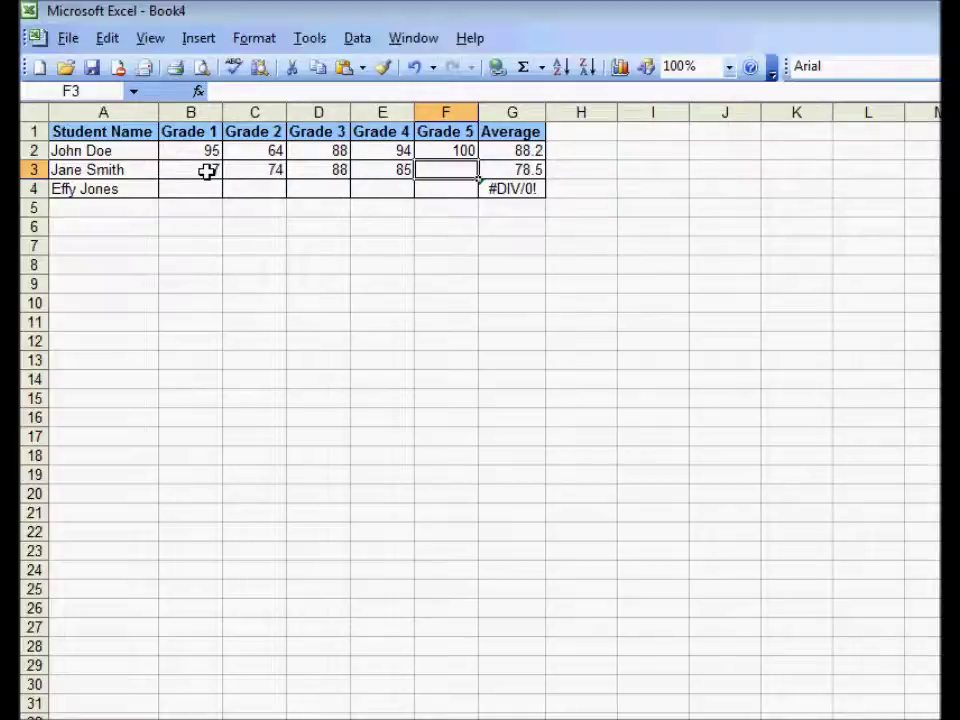
type("9")
key("Return")
- Enter the third student's five grades in B4:F4 as 99, 87, 86, 92 and 93
key("Left")
key("Left")
key("Left")
key("Left")
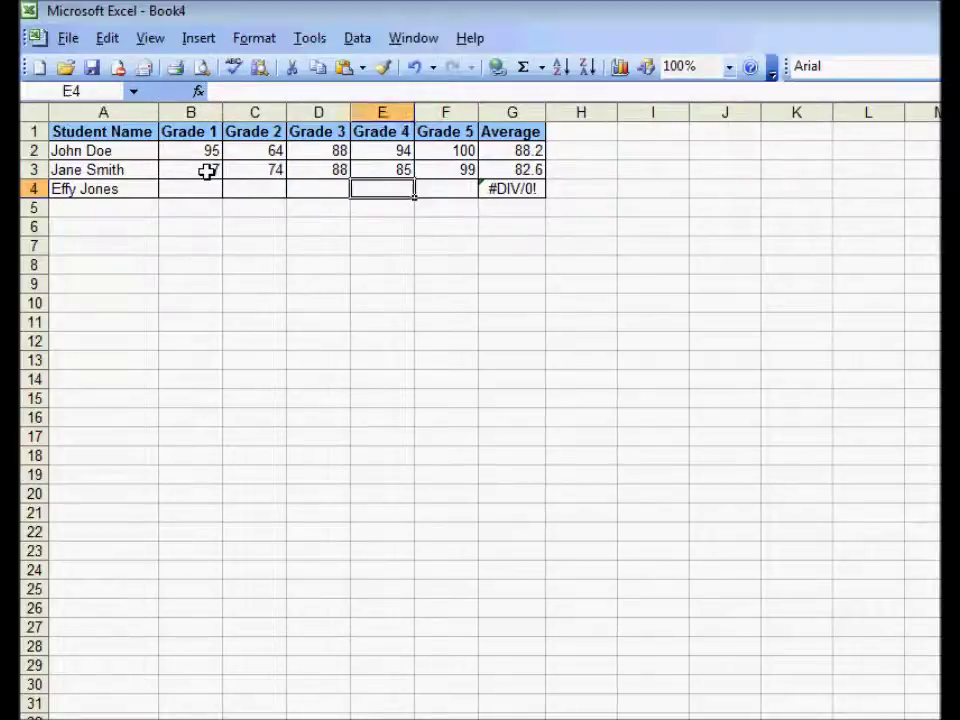
type("99")
key("Tab")
type("87")
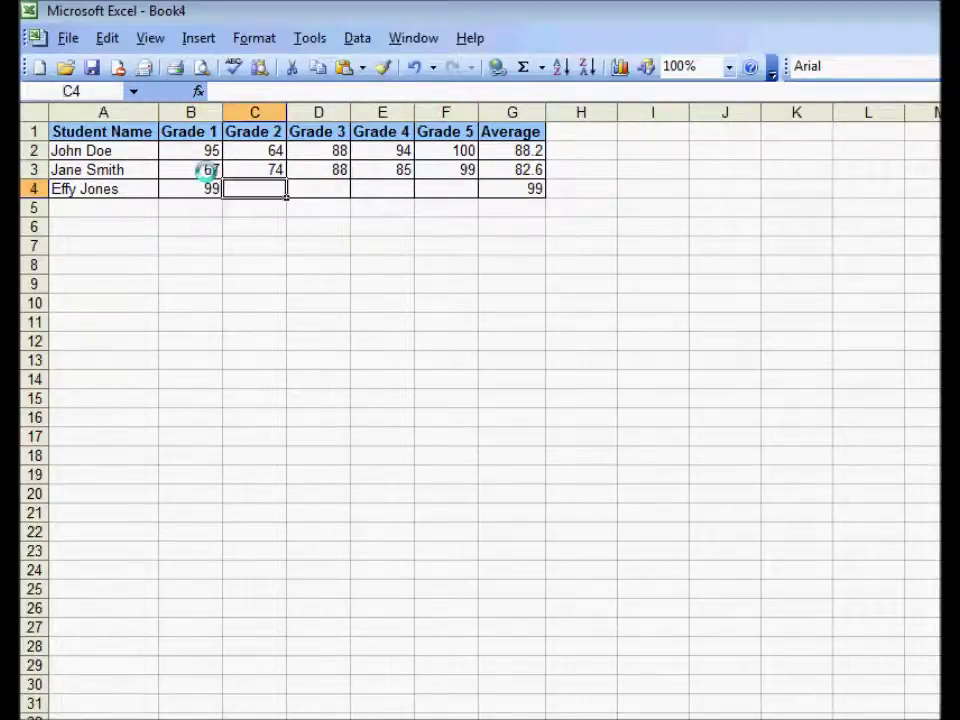
key("Tab")
type("86")
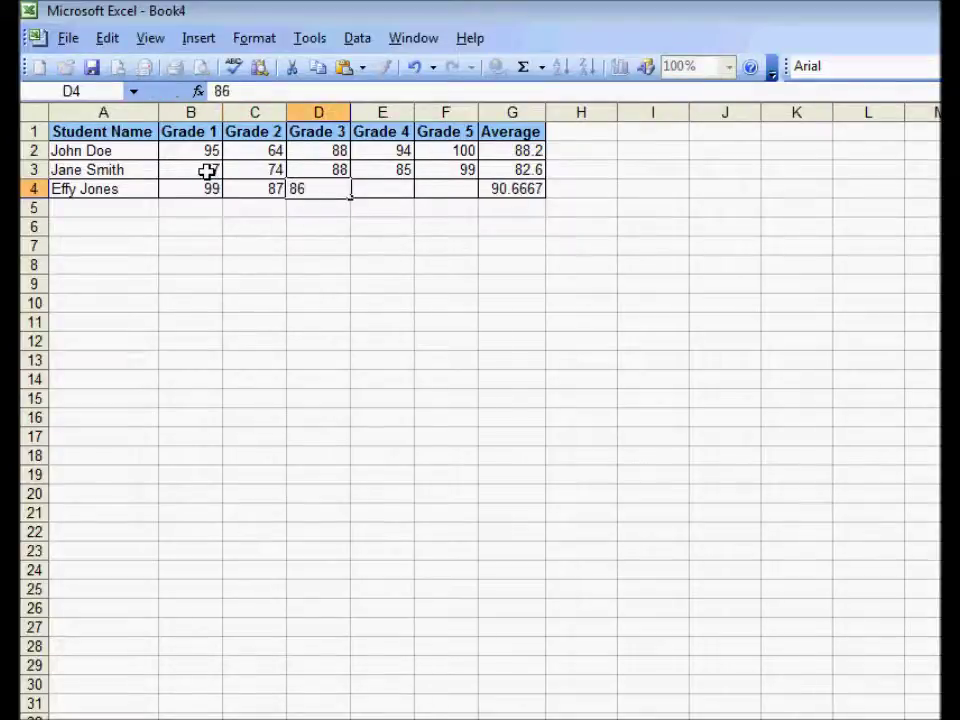
key("Tab")
type("92")
key("Tab")
type("9")
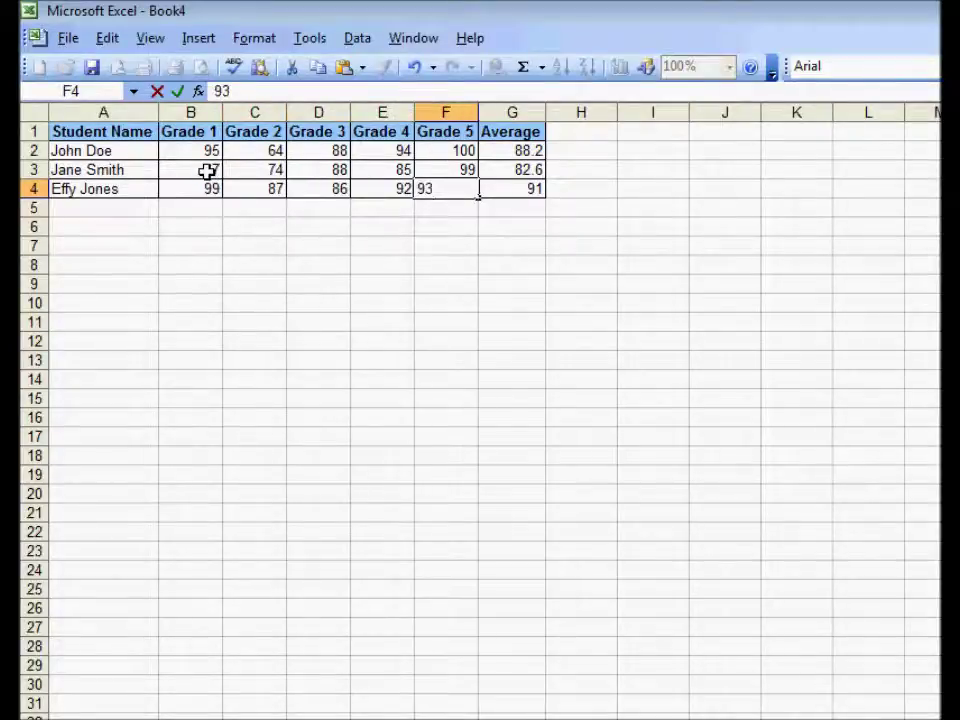
key("Return")
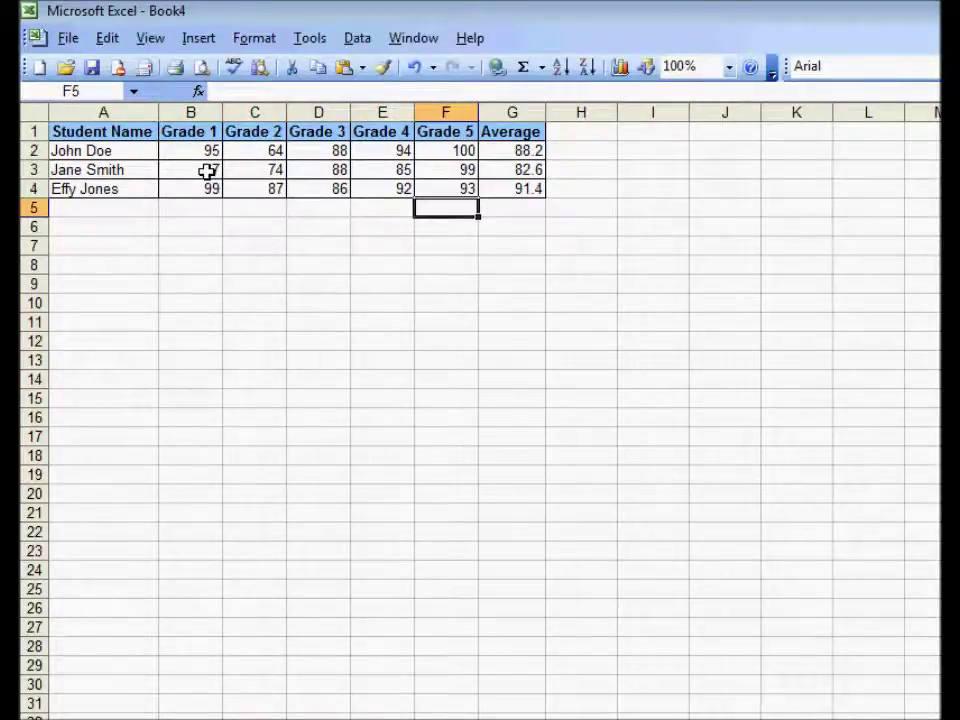
- Check the average formulas of the second and third students in G3 and G4
left_click(512, 189)
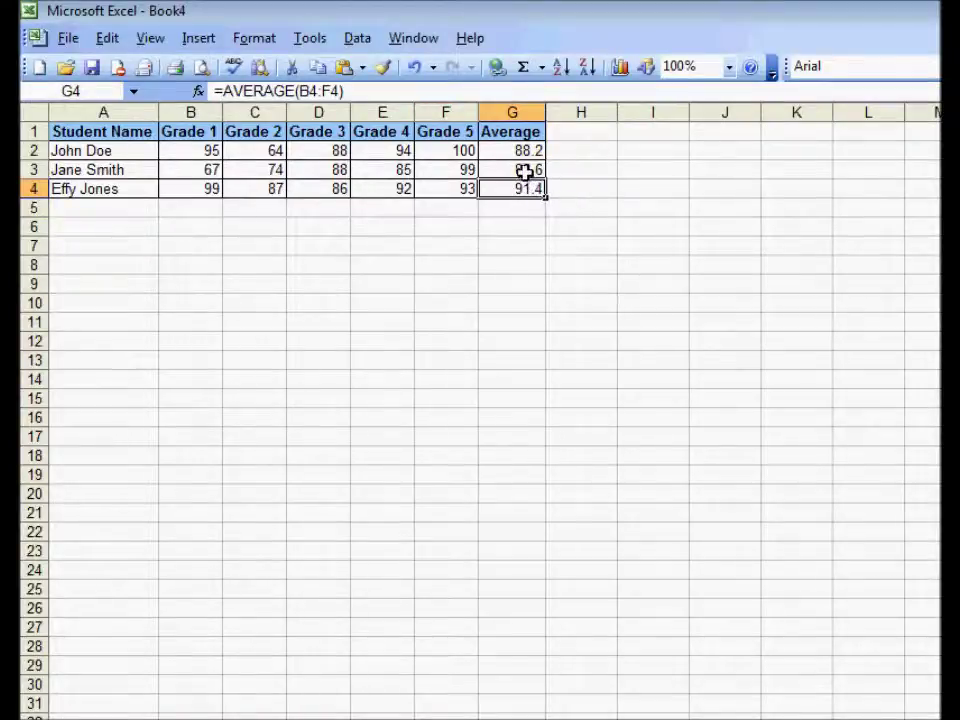
left_click(525, 170)
left_click(541, 189)
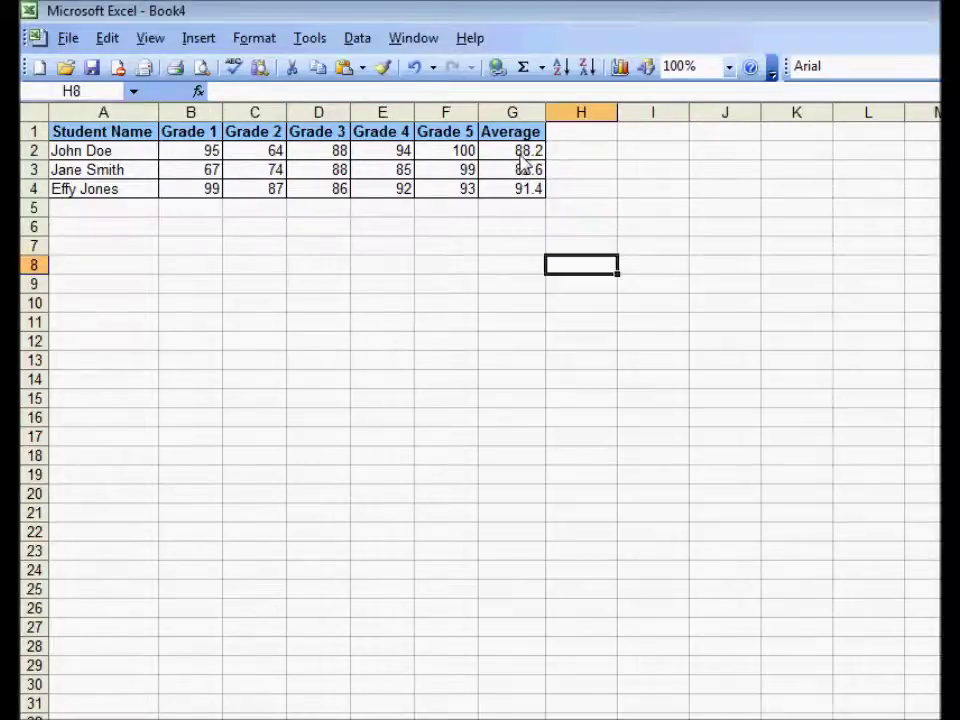
- Choose dark blue cell shading for the three average cells G2:G4
left_click_drag(522, 151, 523, 187)
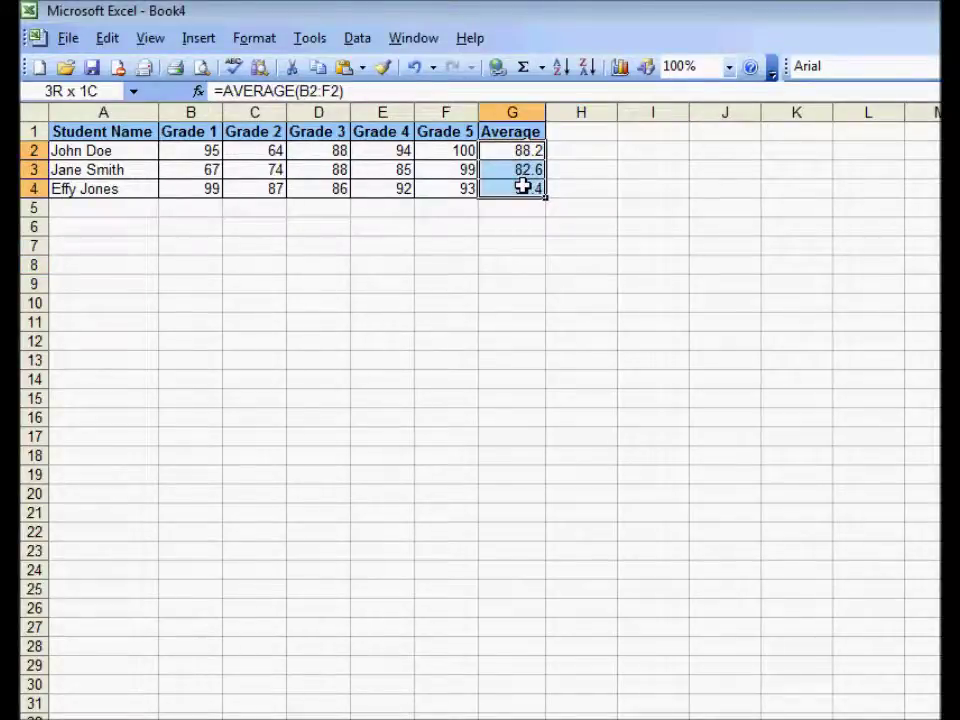
left_click_drag(523, 186, 523, 186)
right_click(523, 187)
left_click(604, 414)
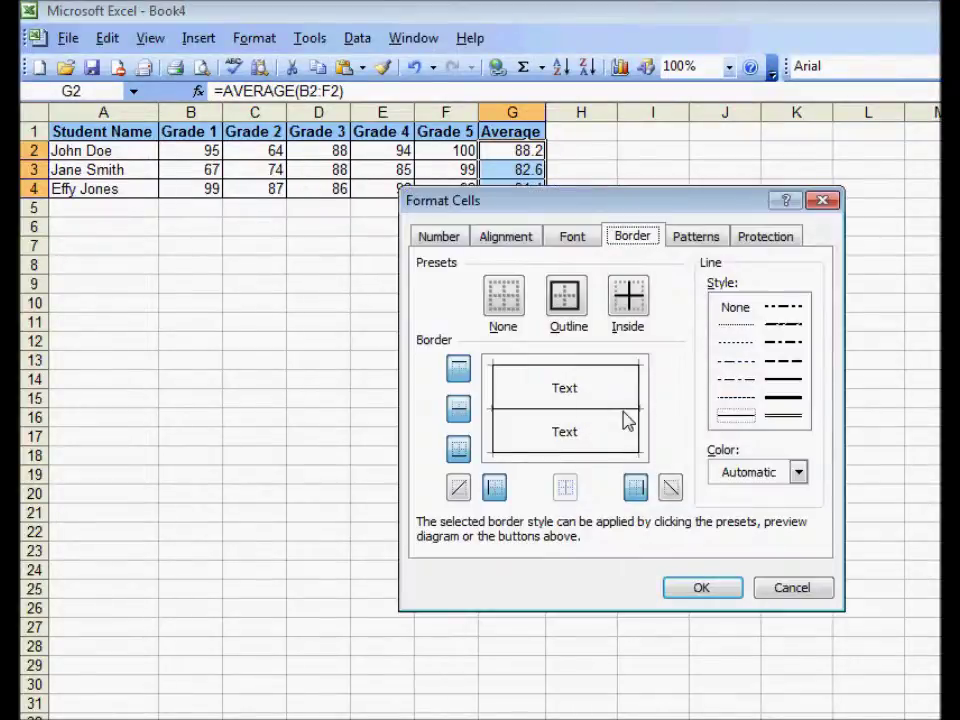
left_click(690, 240)
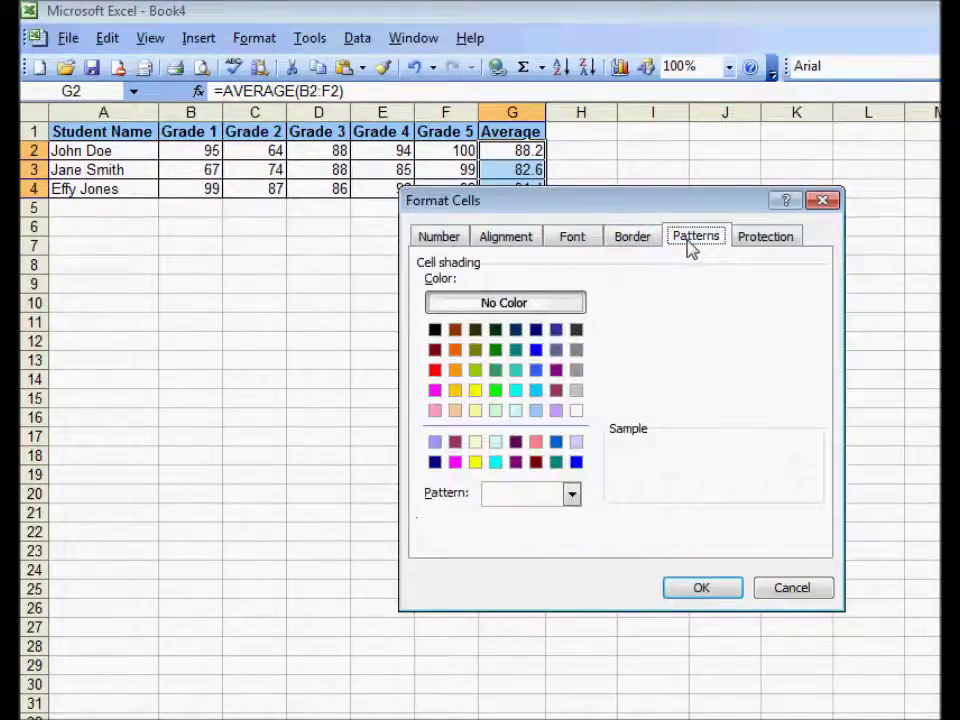
left_click(537, 331)
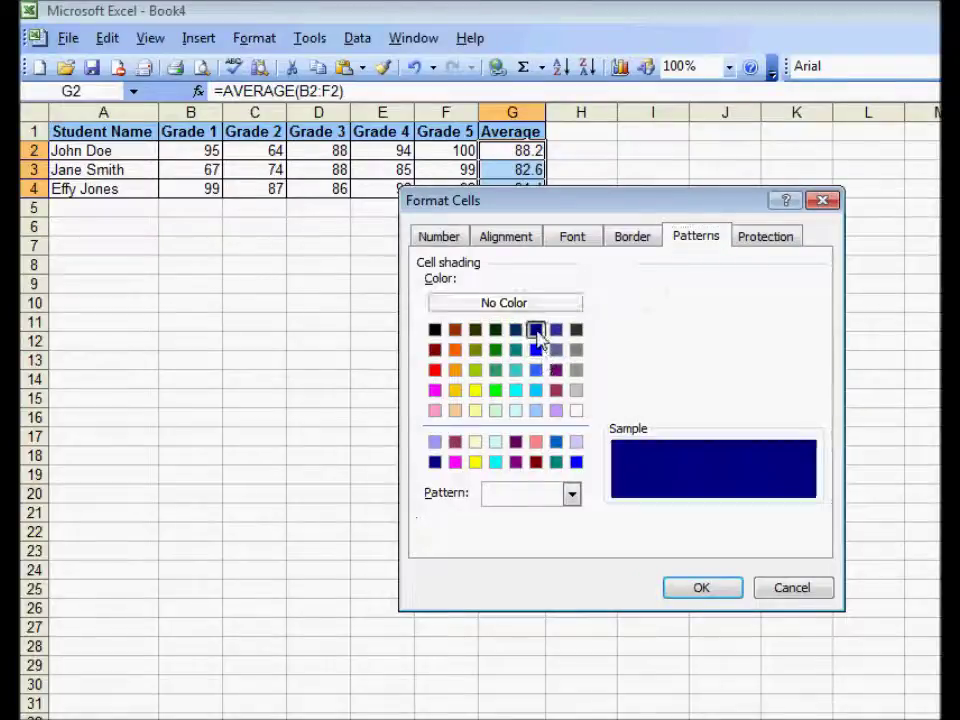
- Set the font color of the average cells G2:G4 to white, apply the formatting and check the cells
left_click(571, 244)
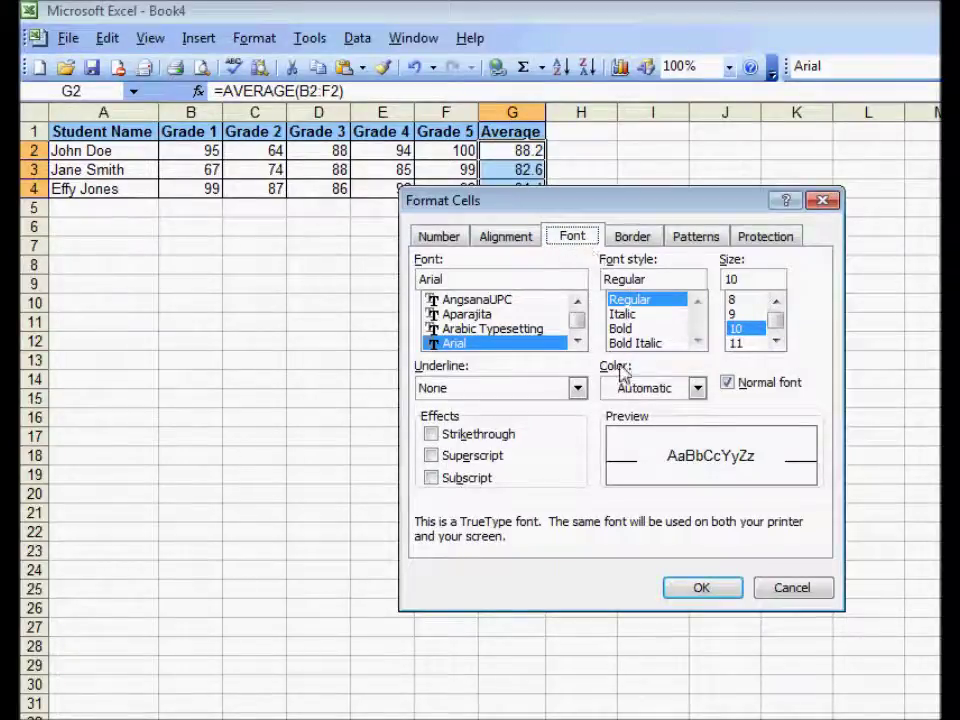
left_click(697, 388)
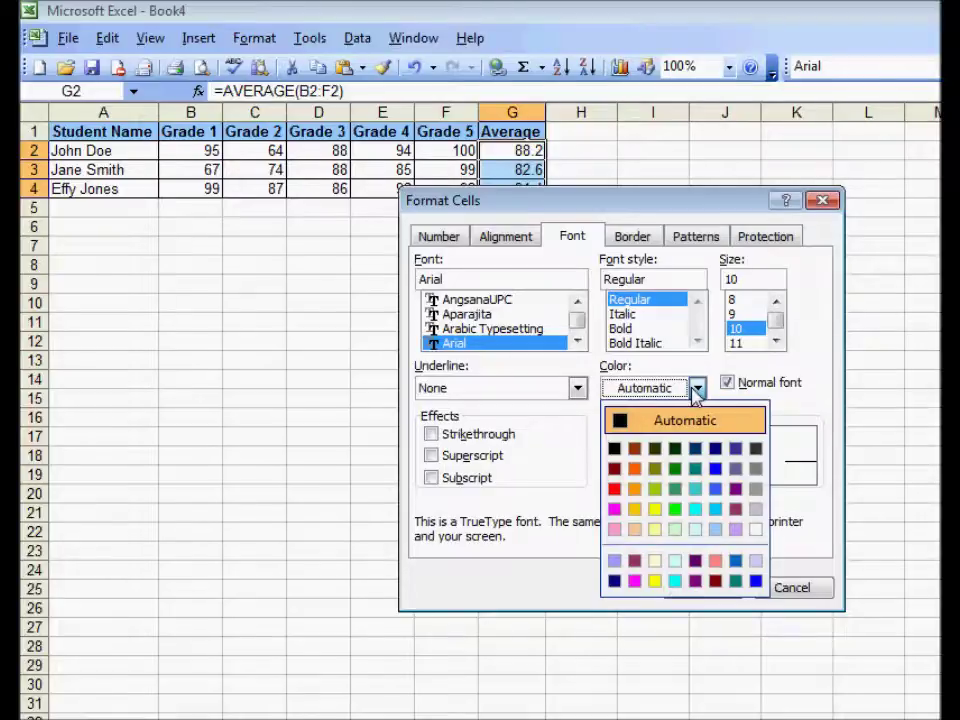
left_click(758, 528)
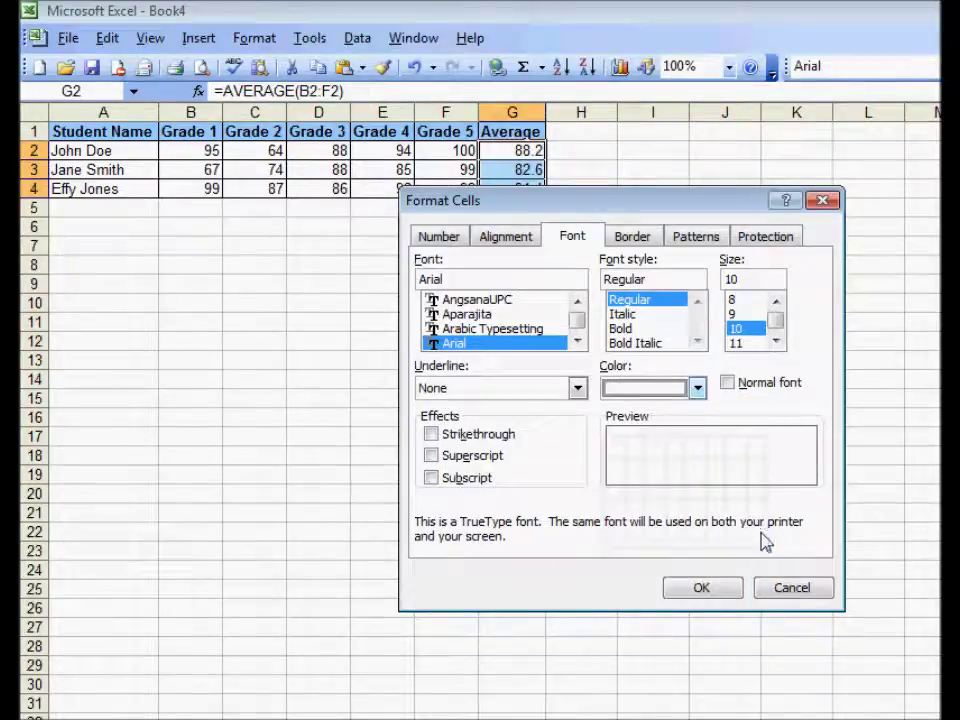
left_click(706, 591)
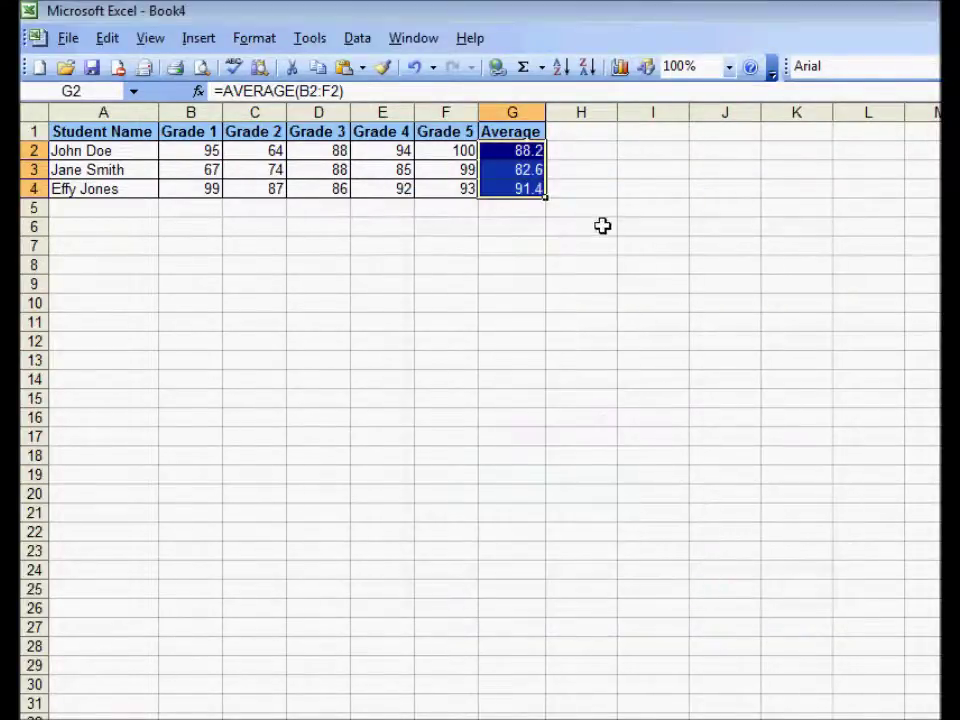
left_click(601, 194)
left_click(521, 150)
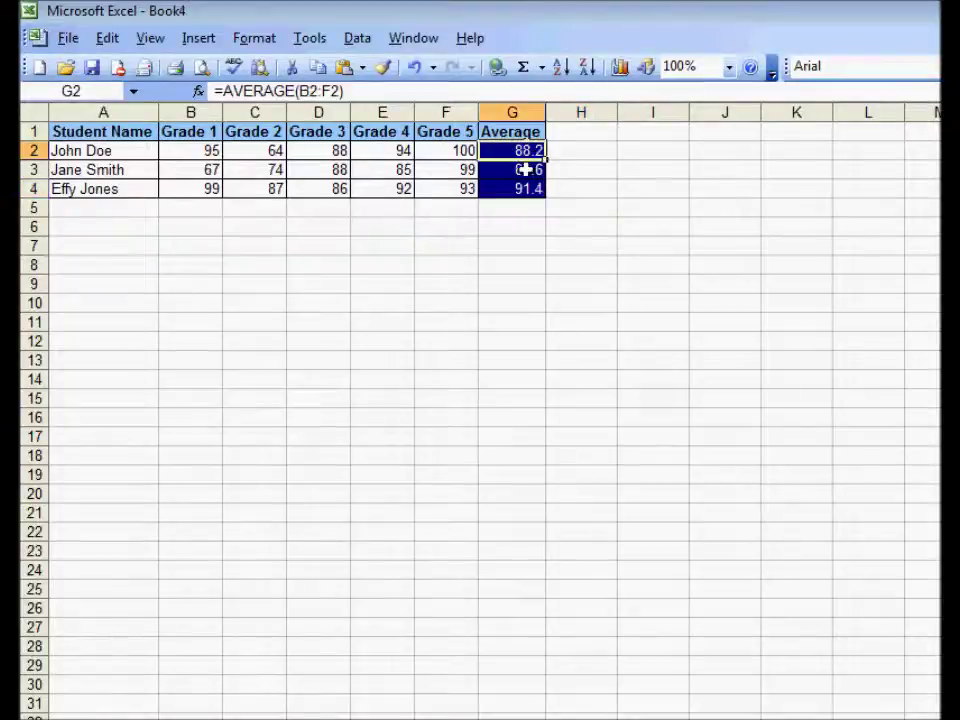
left_click(528, 188)
left_click(512, 212)
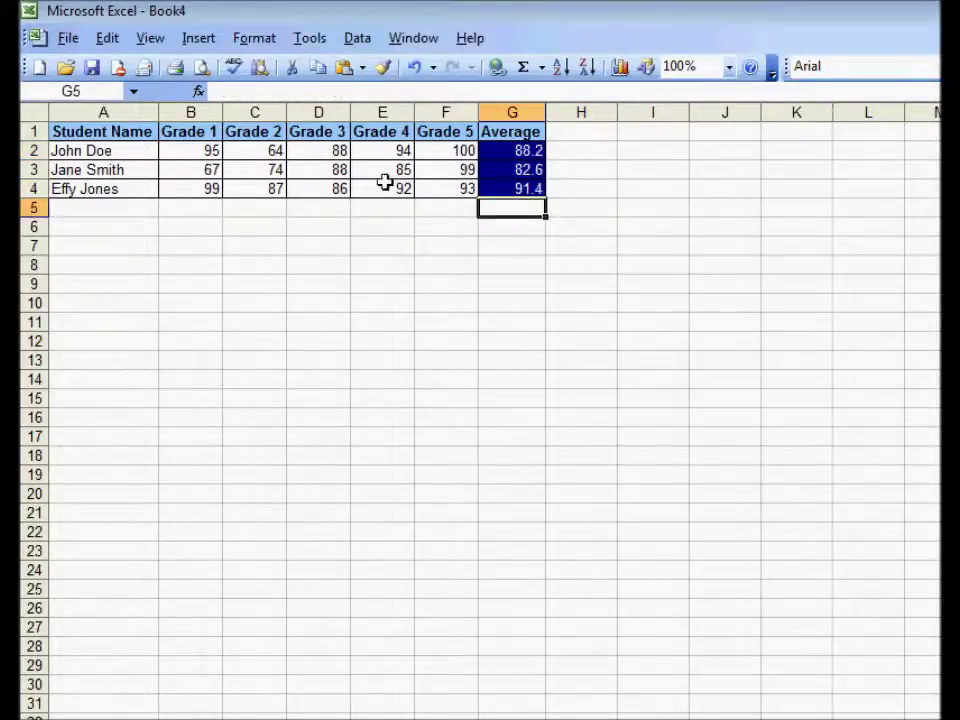